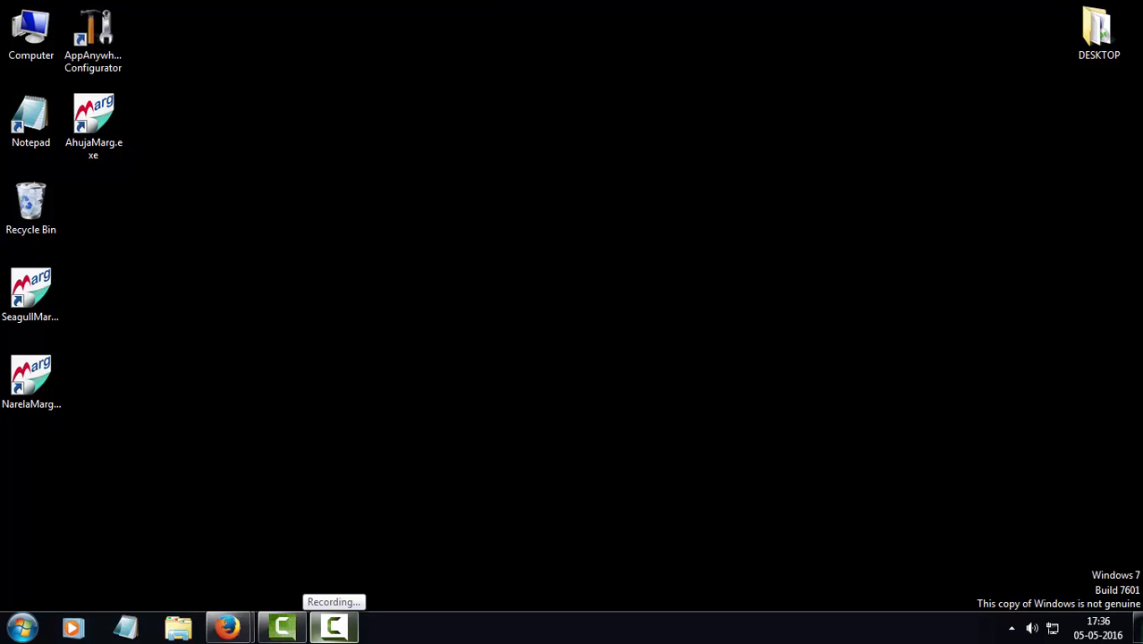
Open Computer Management's Local Users and Groups user list and start a new user
right_click(28, 54)
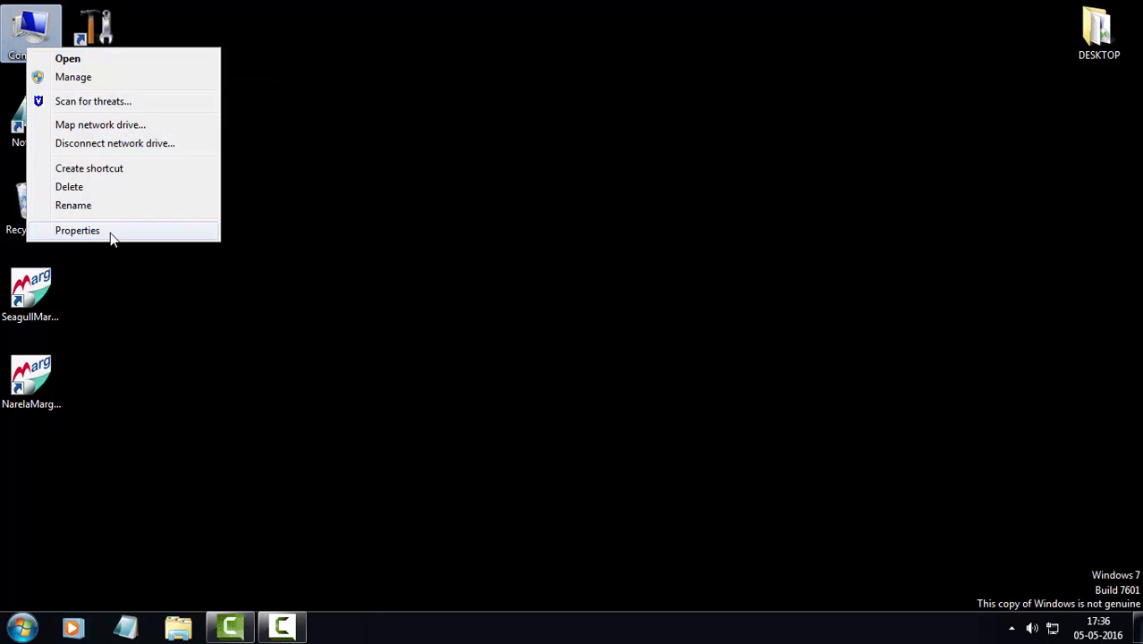
click(163, 79)
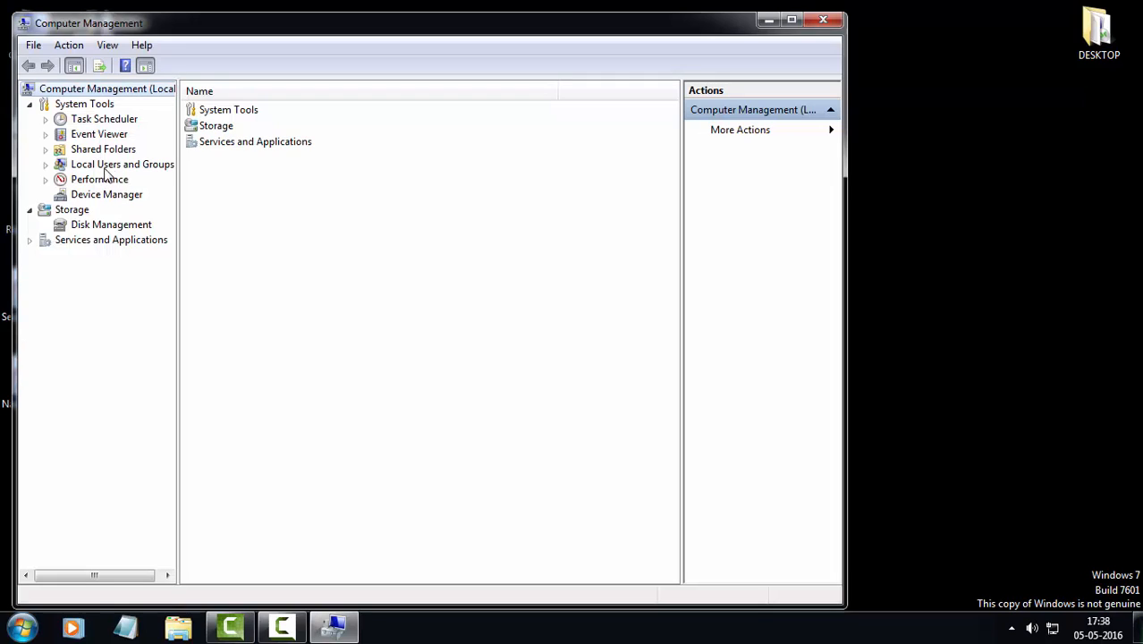
click(89, 164)
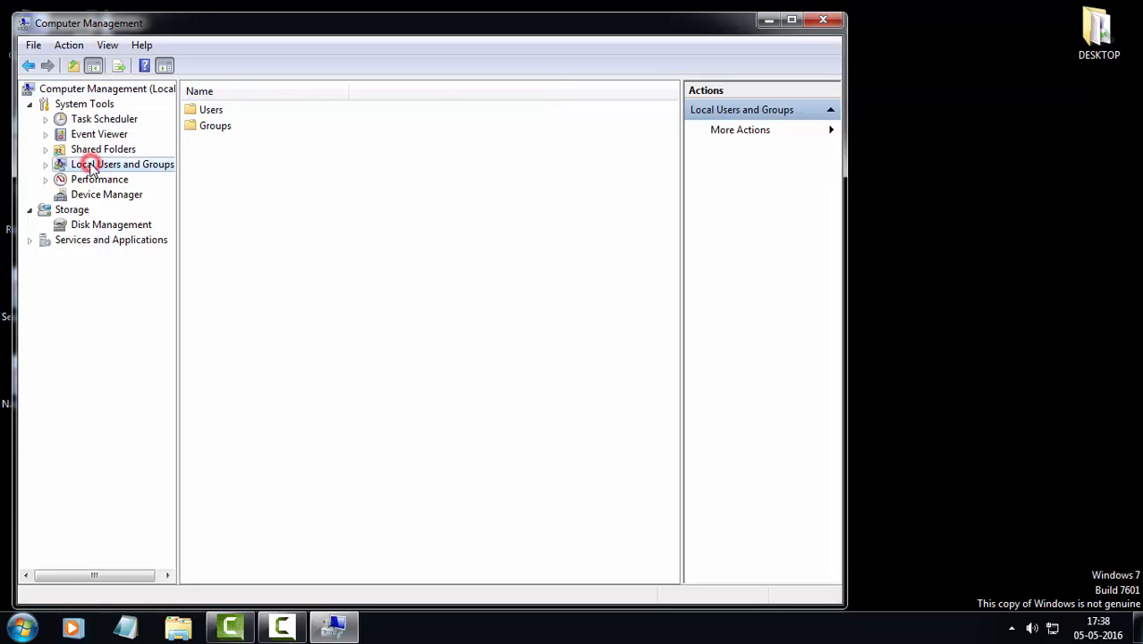
double_click(205, 109)
right_click(296, 343)
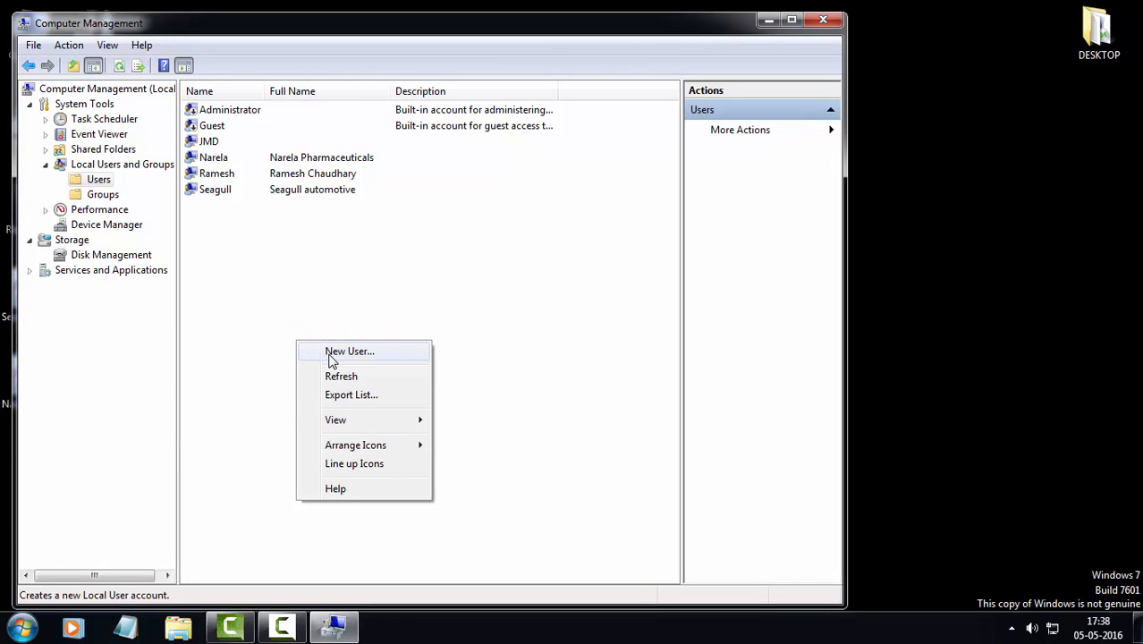
click(331, 356)
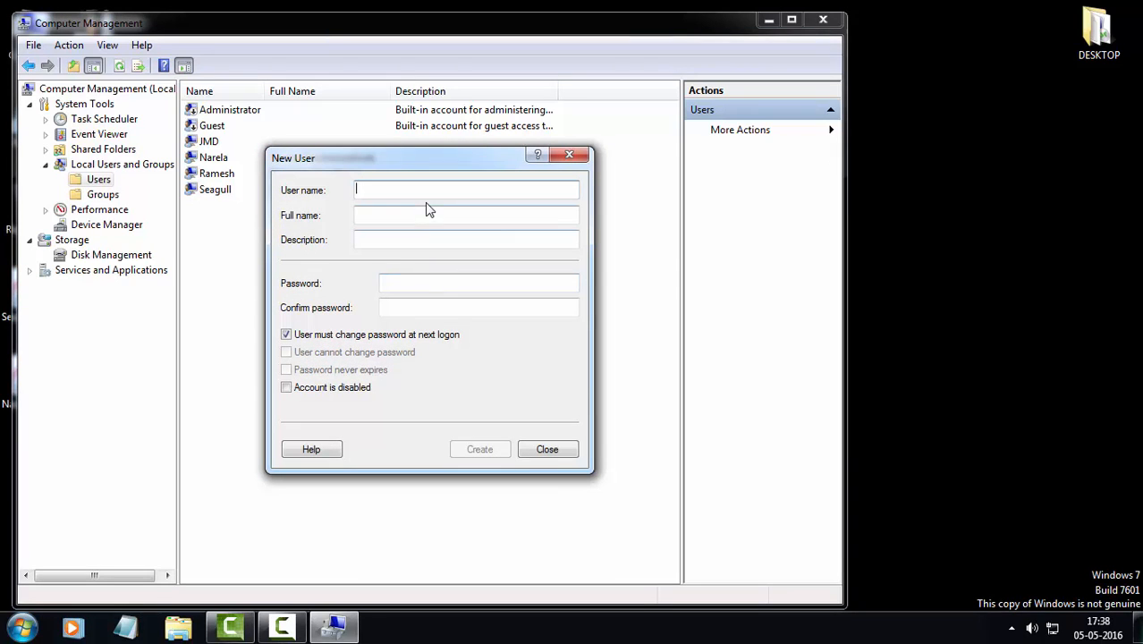
Enter the user name, full name and password, then create the account with password never expires and user cannot change password
text(Ahuja)
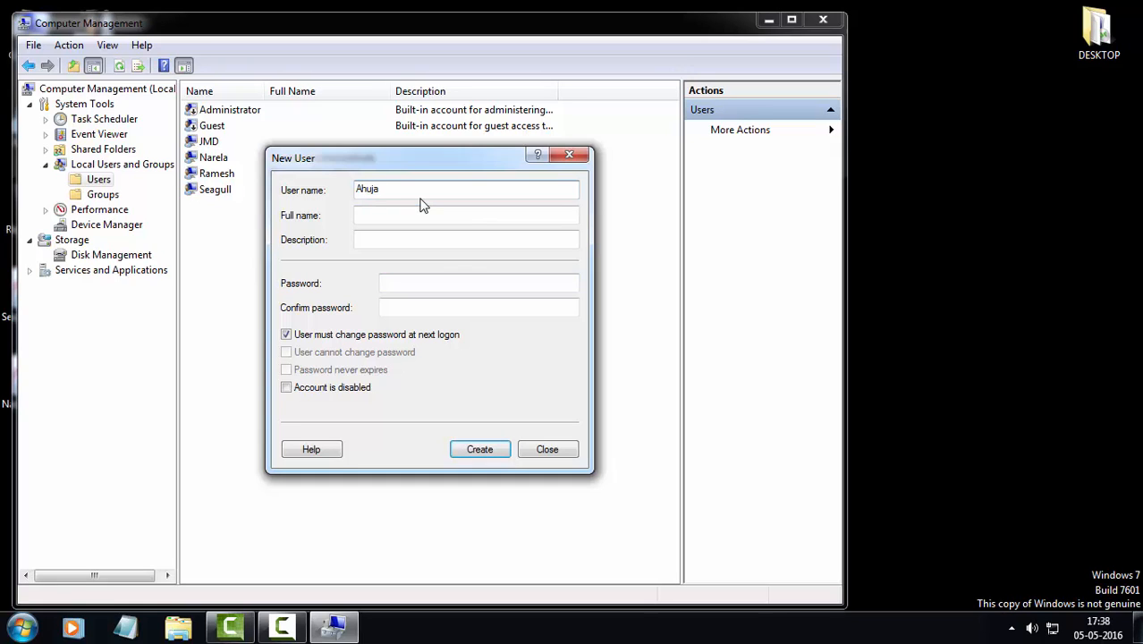
key(Tab)
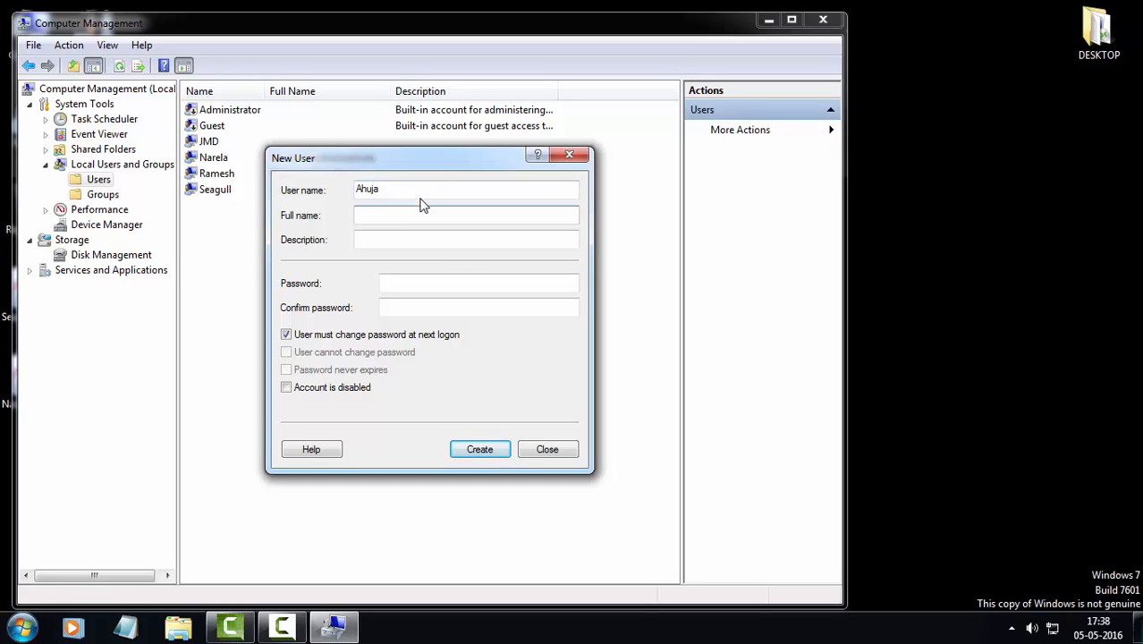
key(Tab)
key(Tab)
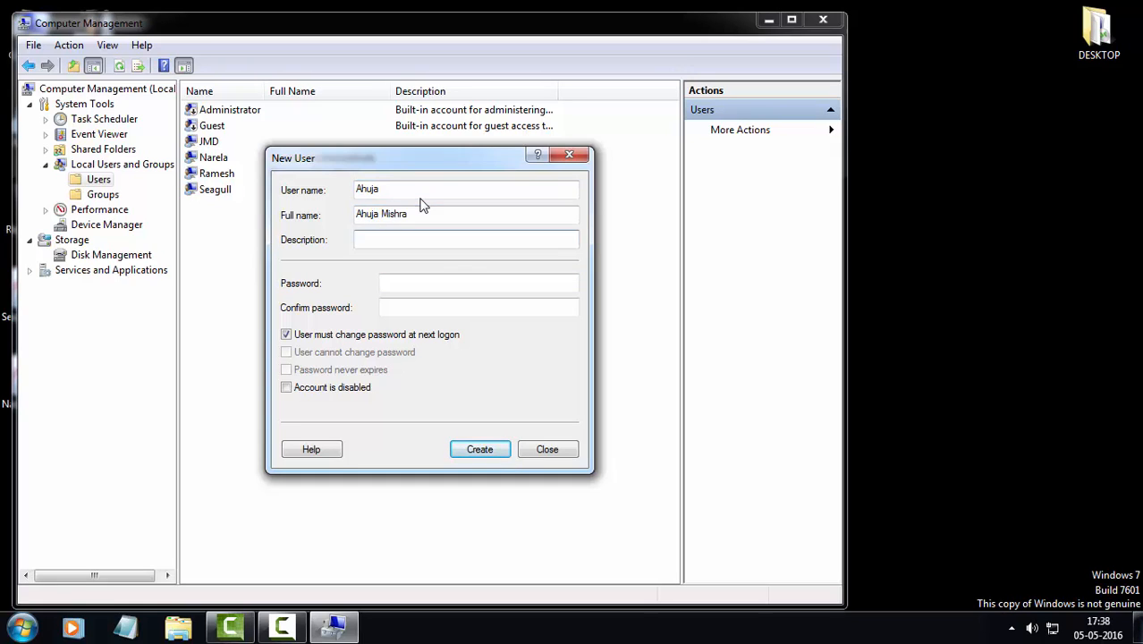
text(********)
key(Tab)
text(********)
click(286, 334)
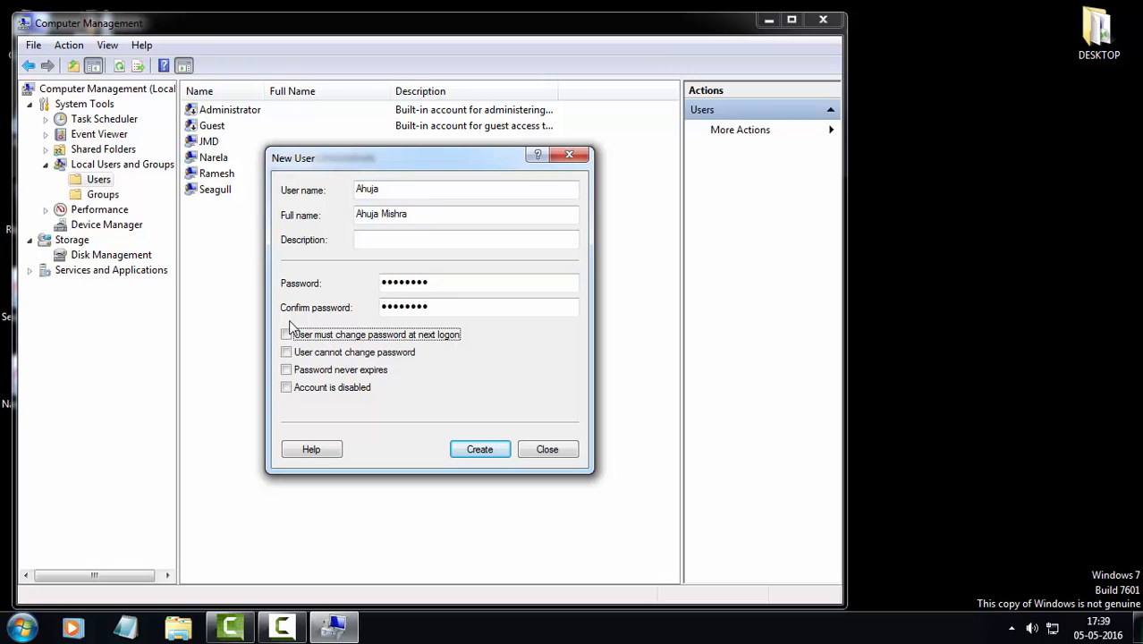
click(285, 370)
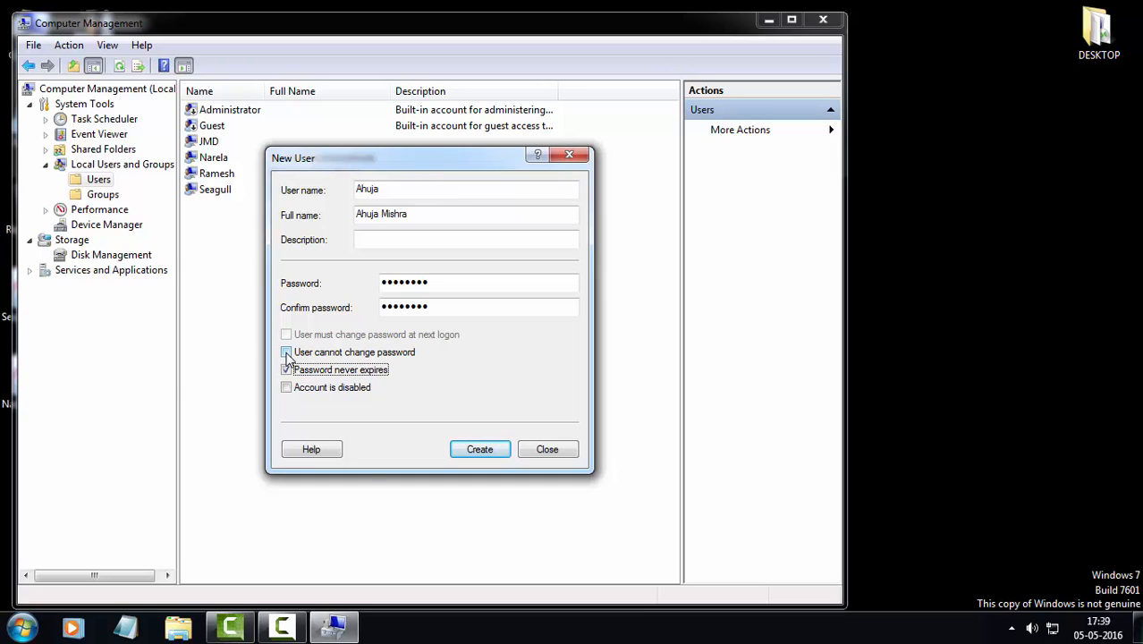
click(286, 353)
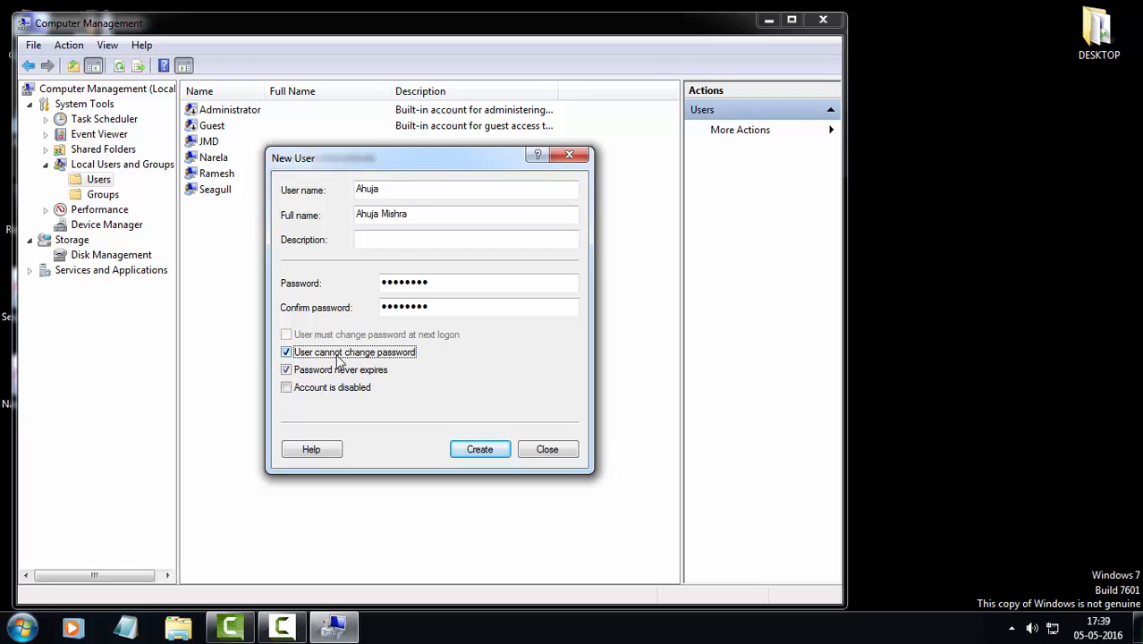
click(480, 454)
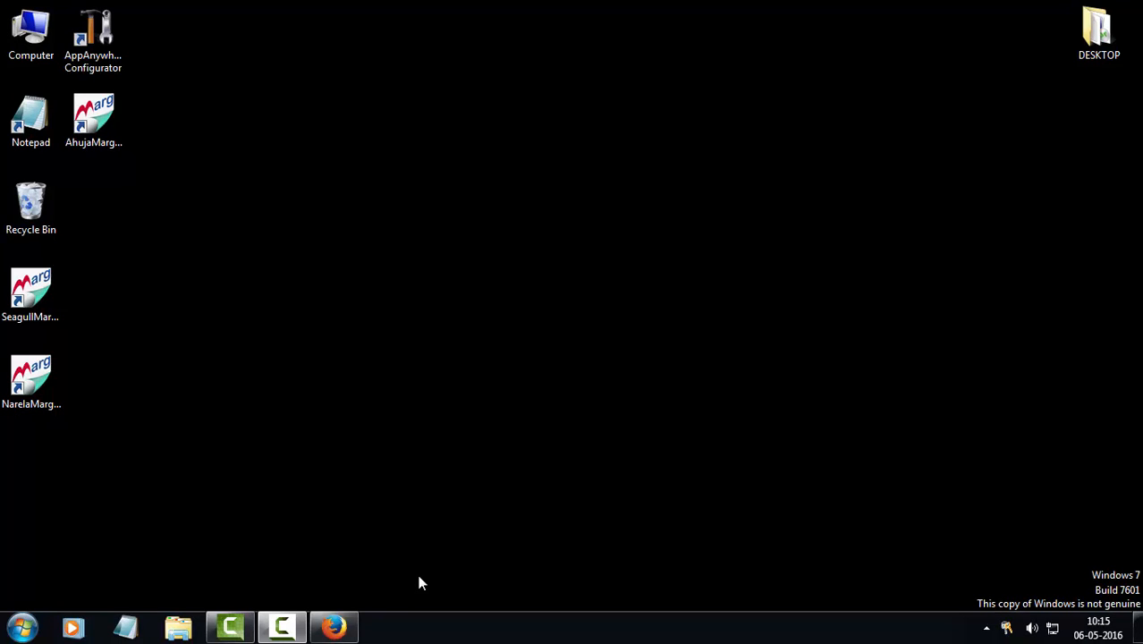
Launch AppAnywhere Configurator and start a new entry under Applications > Application Publishing
click(94, 41)
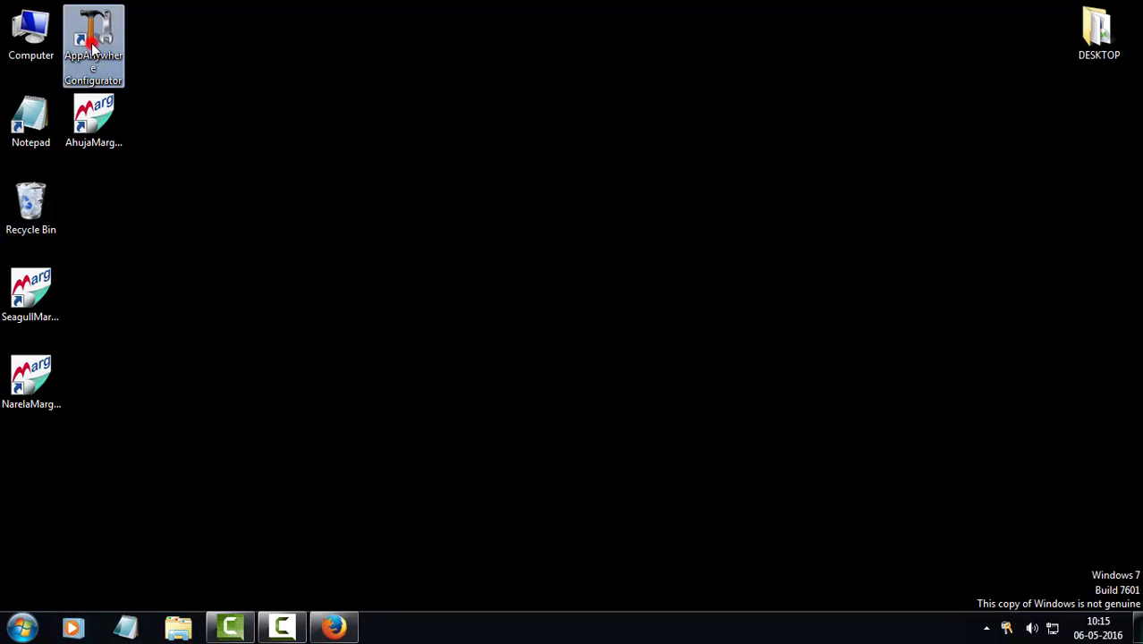
double_click(91, 43)
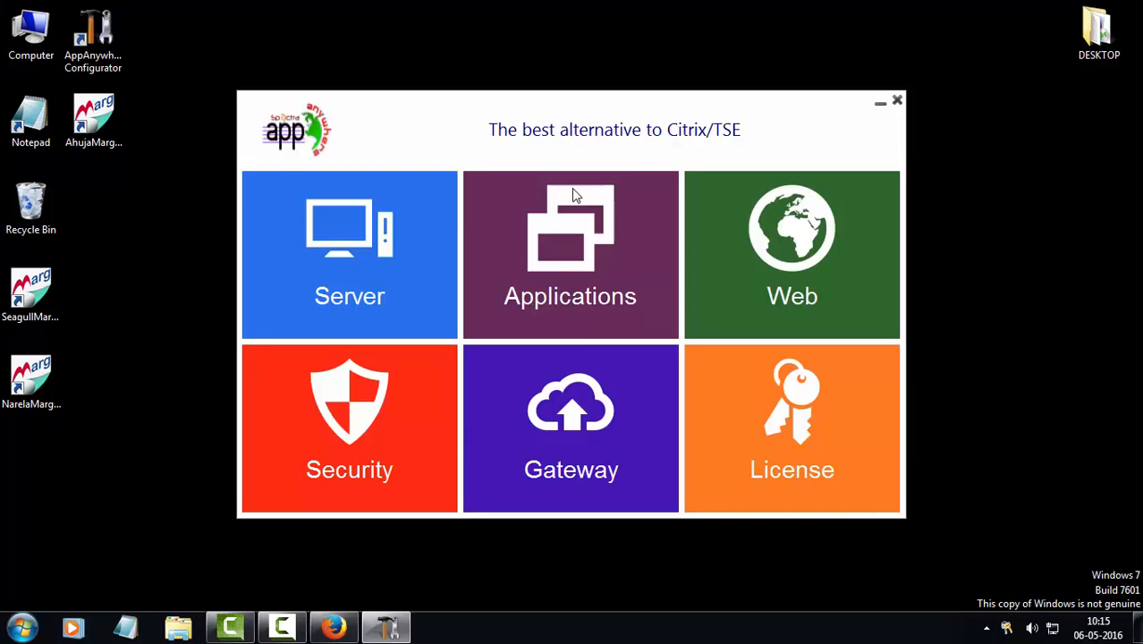
click(587, 250)
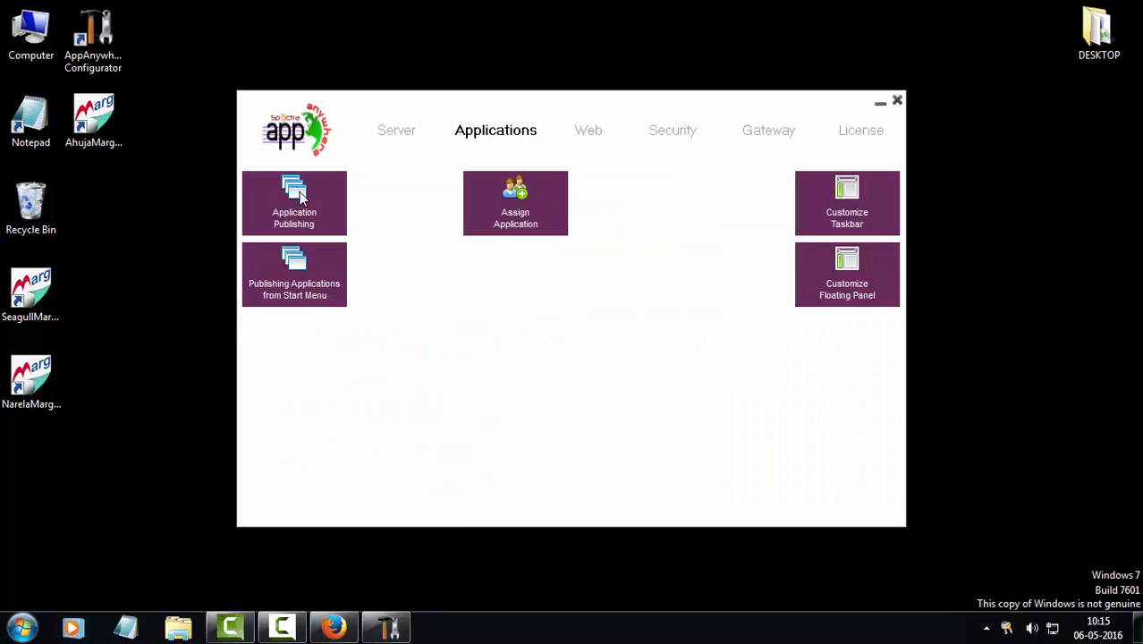
click(301, 198)
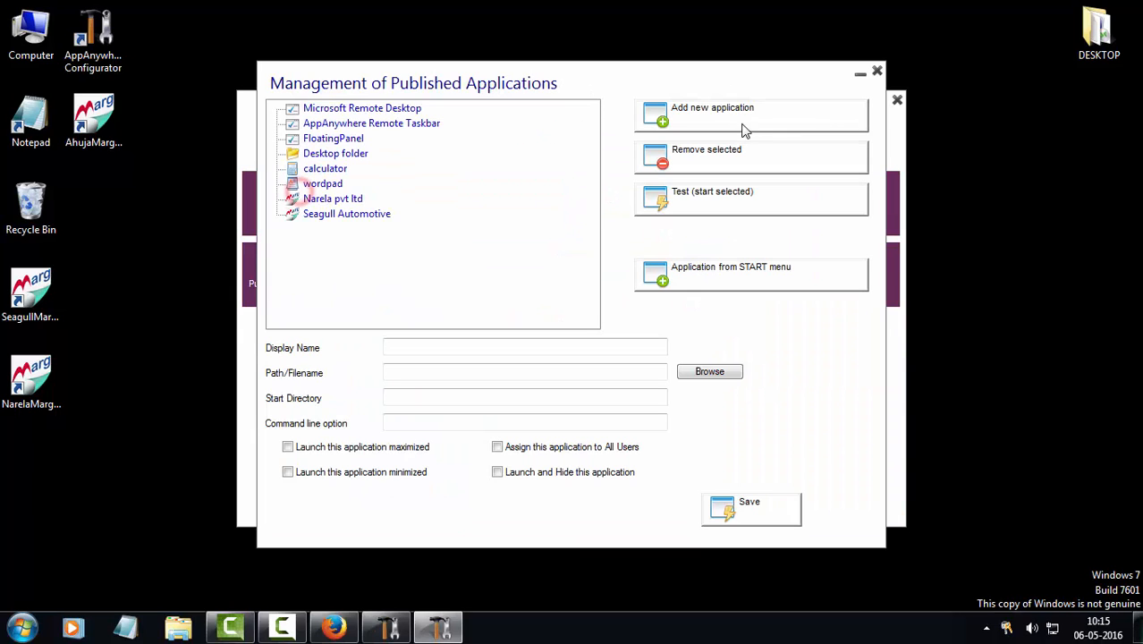
click(721, 114)
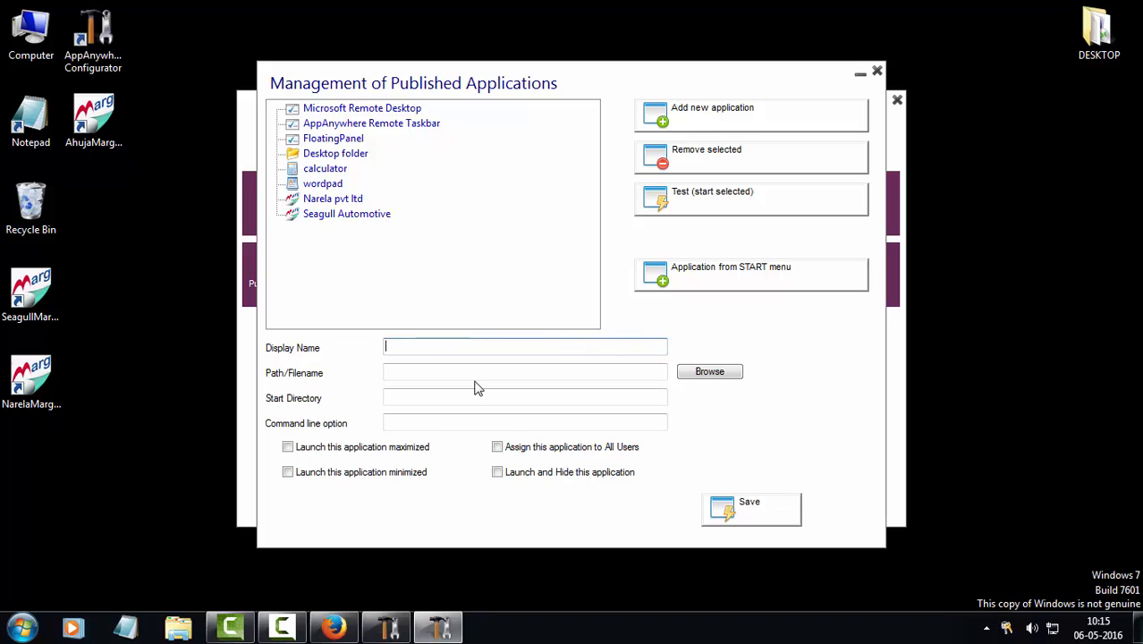
Name the application 'Ahuja' and choose D:\AhujaMarg\margwin.exe as its program file
click(394, 347)
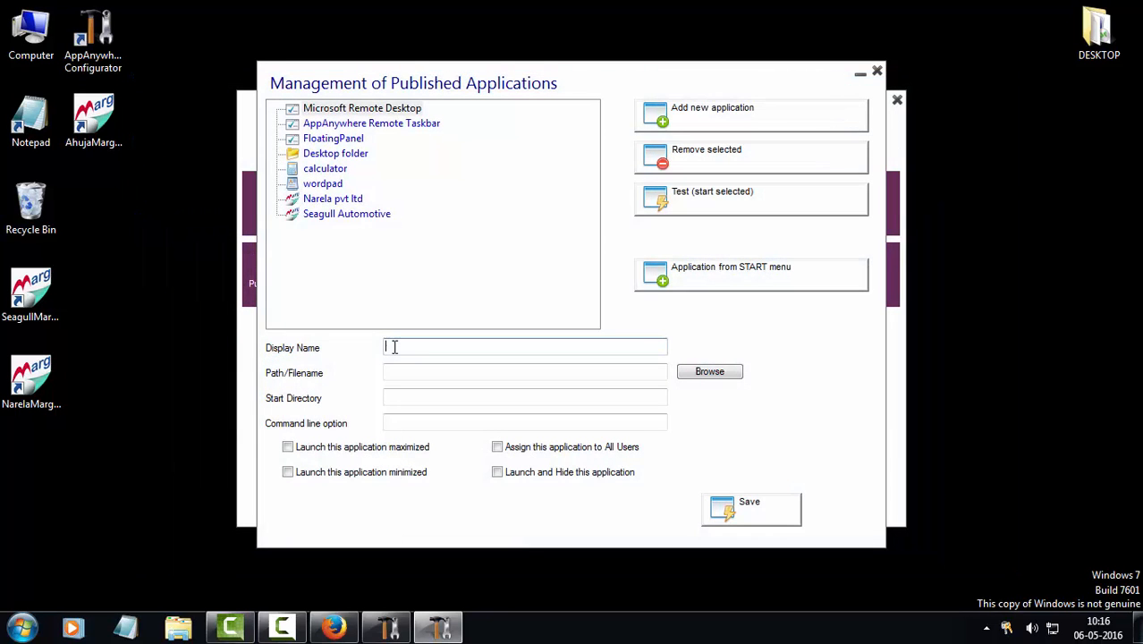
text(Ahuja)
click(705, 372)
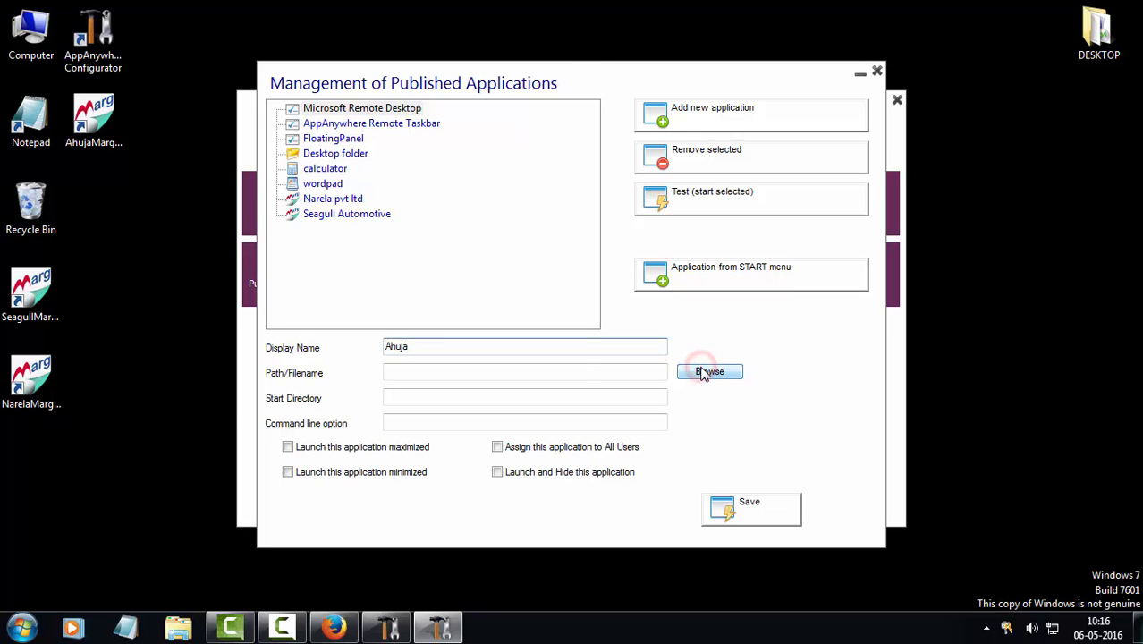
mouse_move(126, 196)
mouse_down()
mouse_move(129, 172)
mouse_move(128, 215)
mouse_up()
click(80, 282)
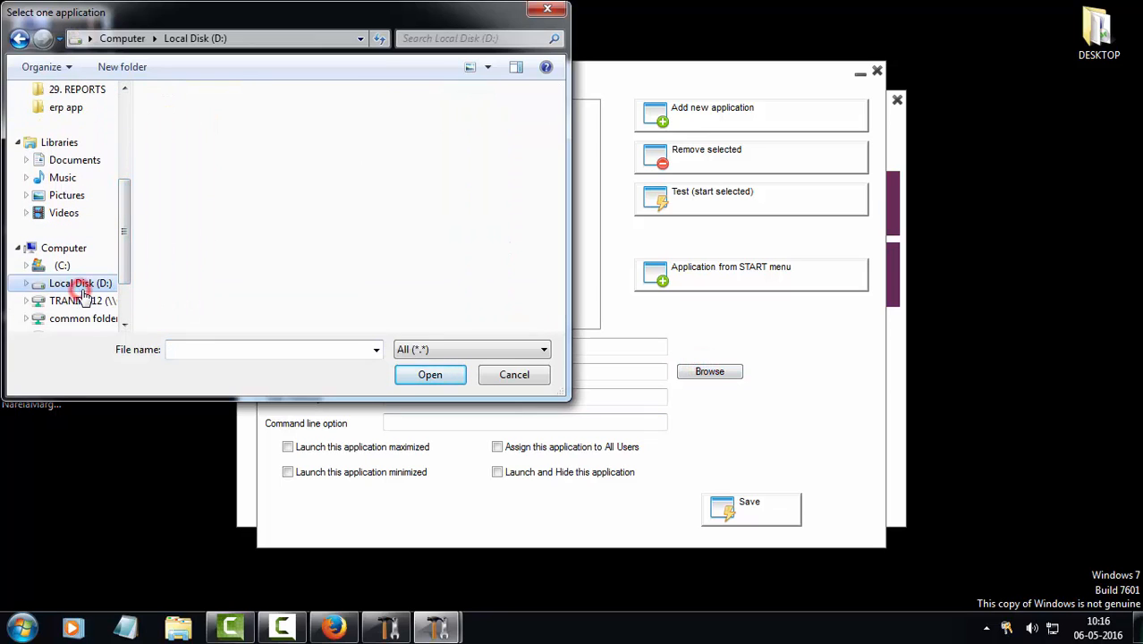
text(ah)
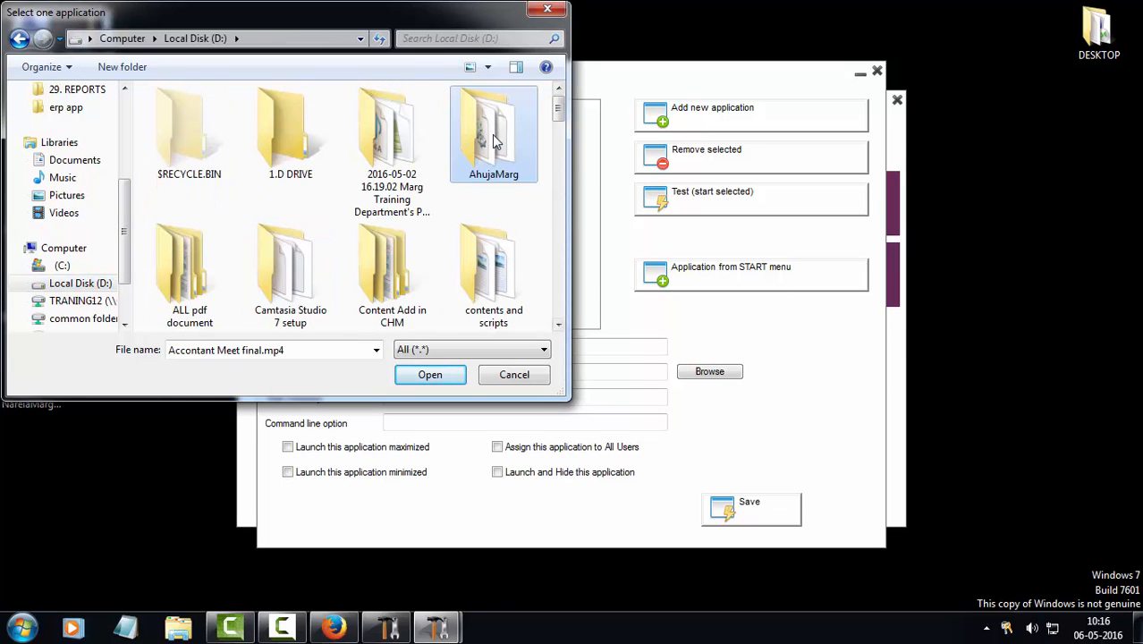
click(495, 135)
double_click(497, 139)
text(margwin.exe)
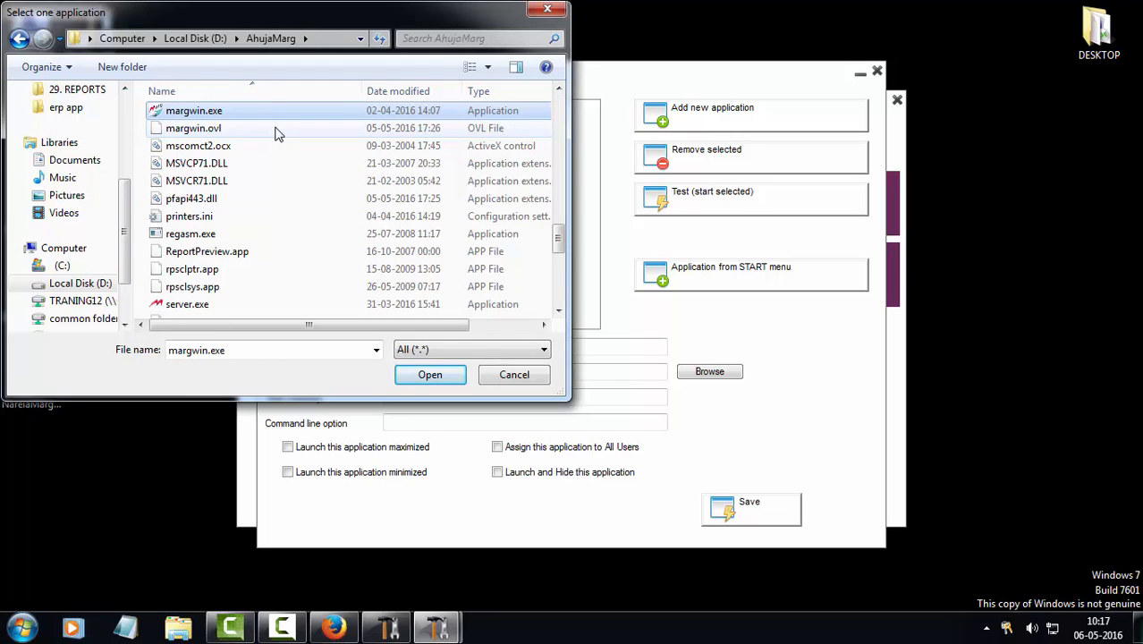
key(Return)
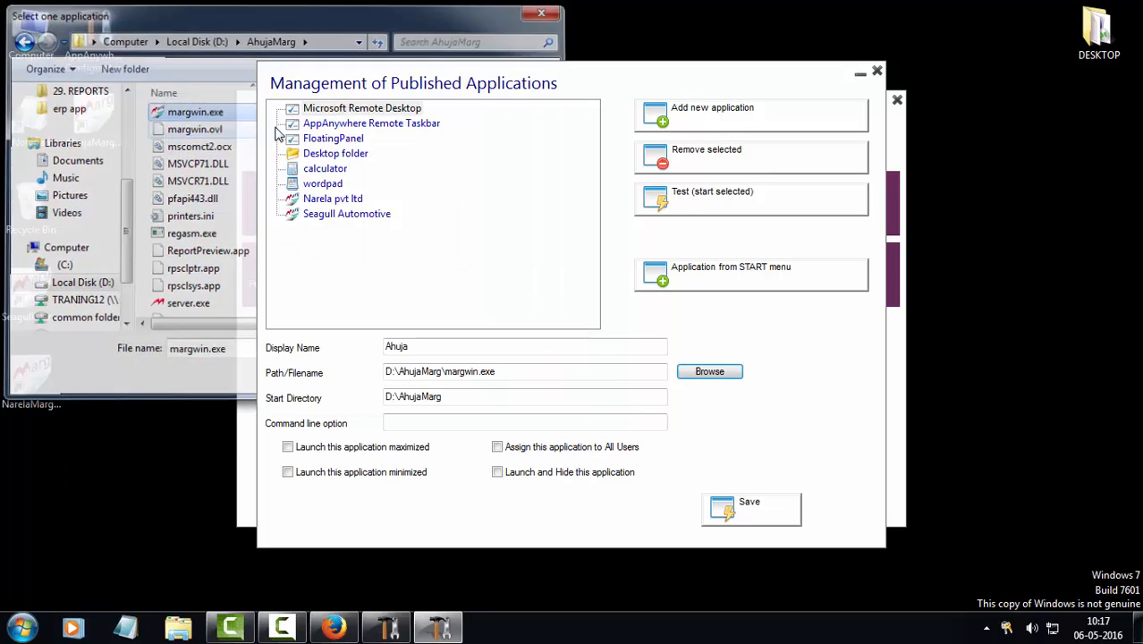
Set the Ahuja application to launch maximized
key(Tab)
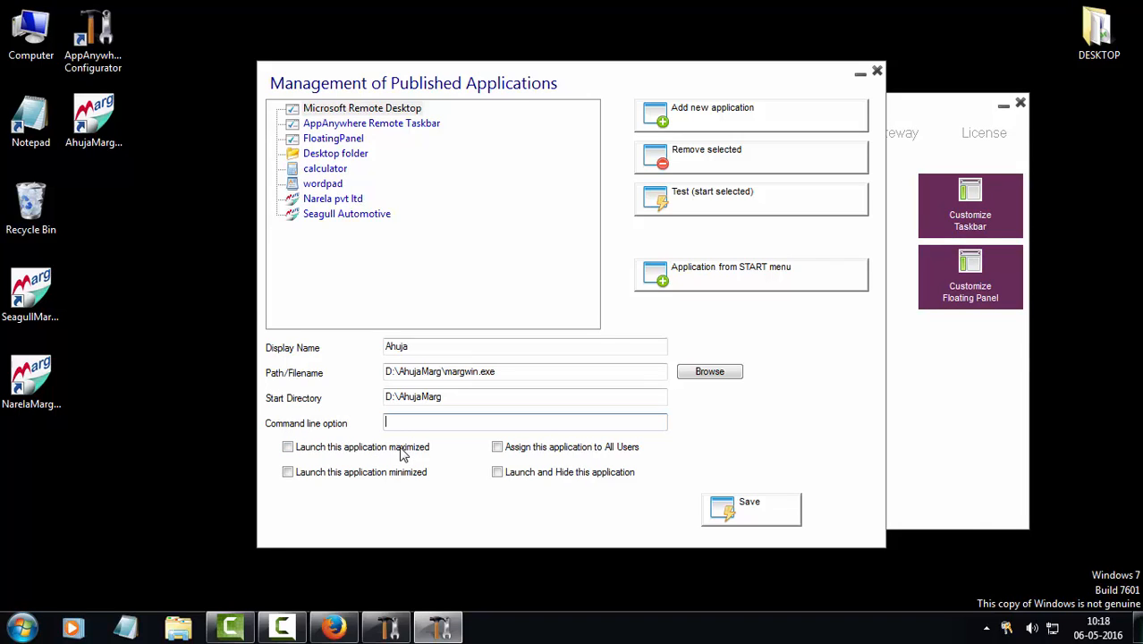
click(400, 448)
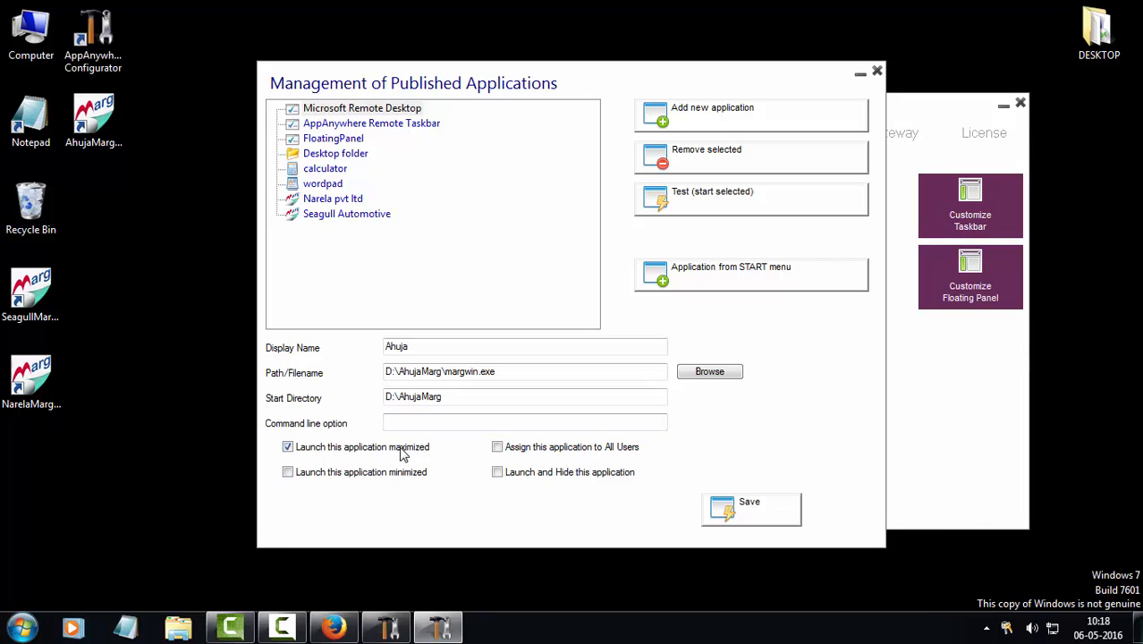
click(400, 449)
click(401, 471)
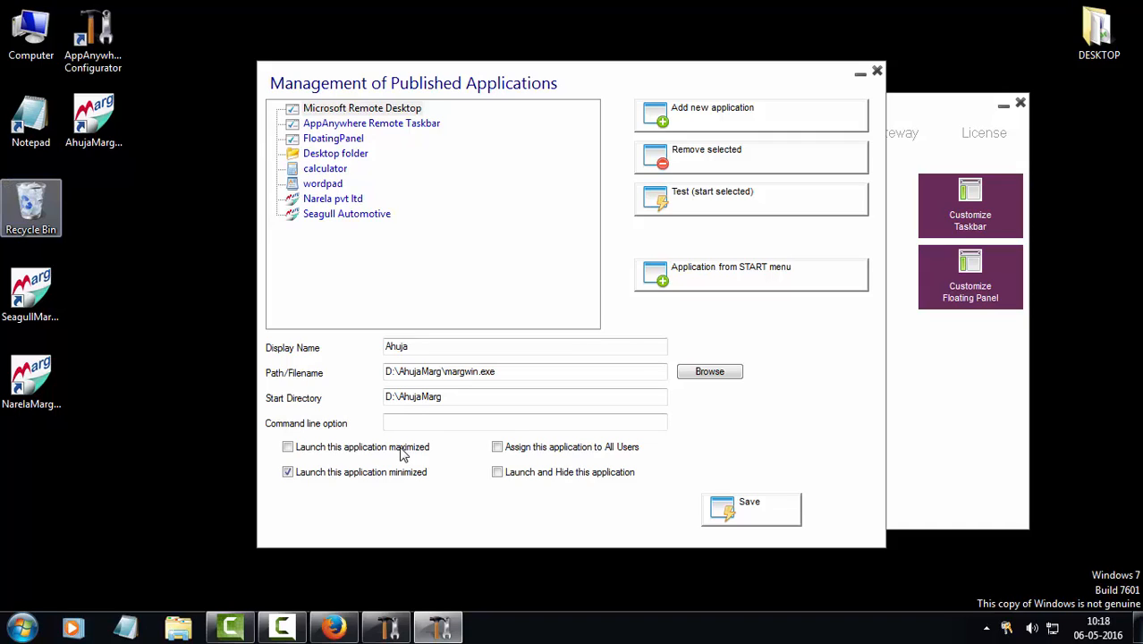
click(402, 454)
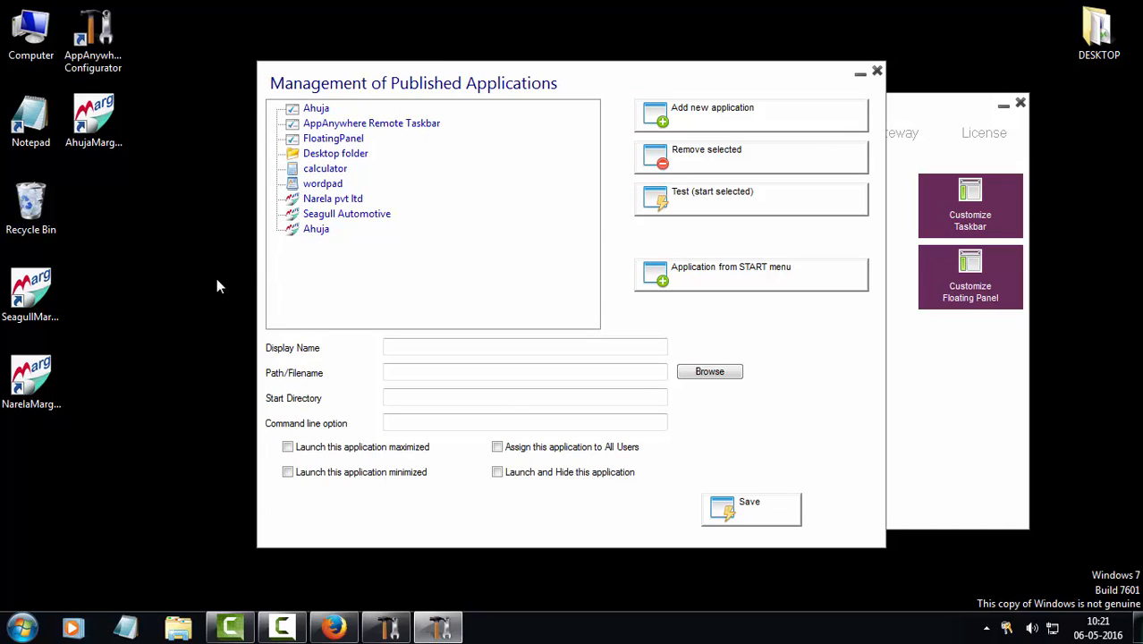
Publish 'Notepad' from C:\Windows\System32\notepad.exe, save it, and close the manager
click(723, 123)
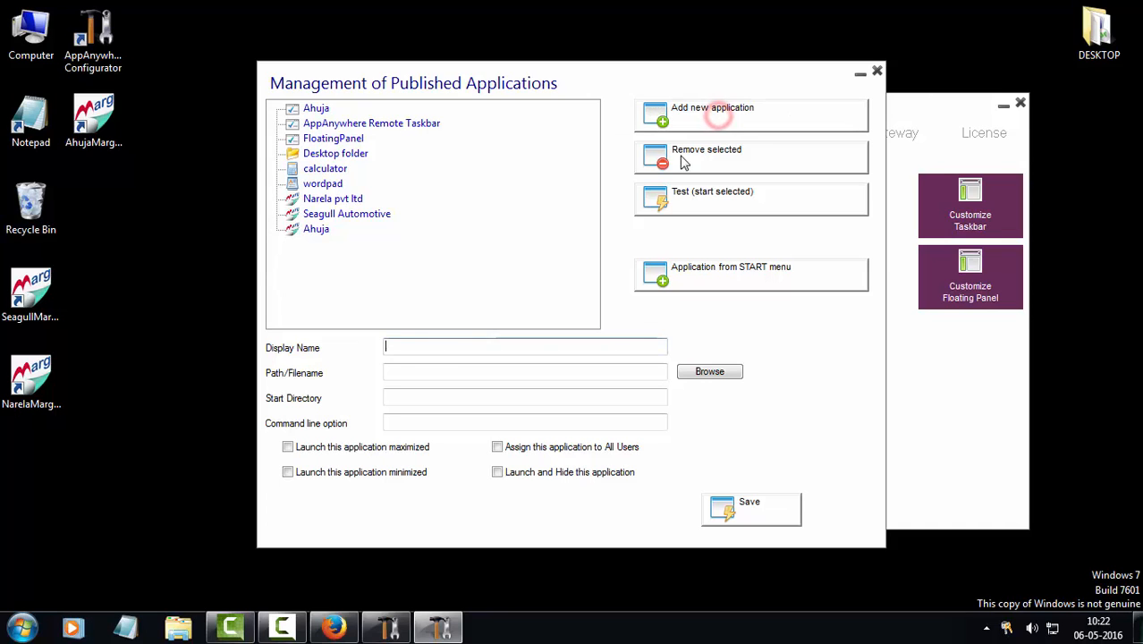
text(Notepad)
click(719, 373)
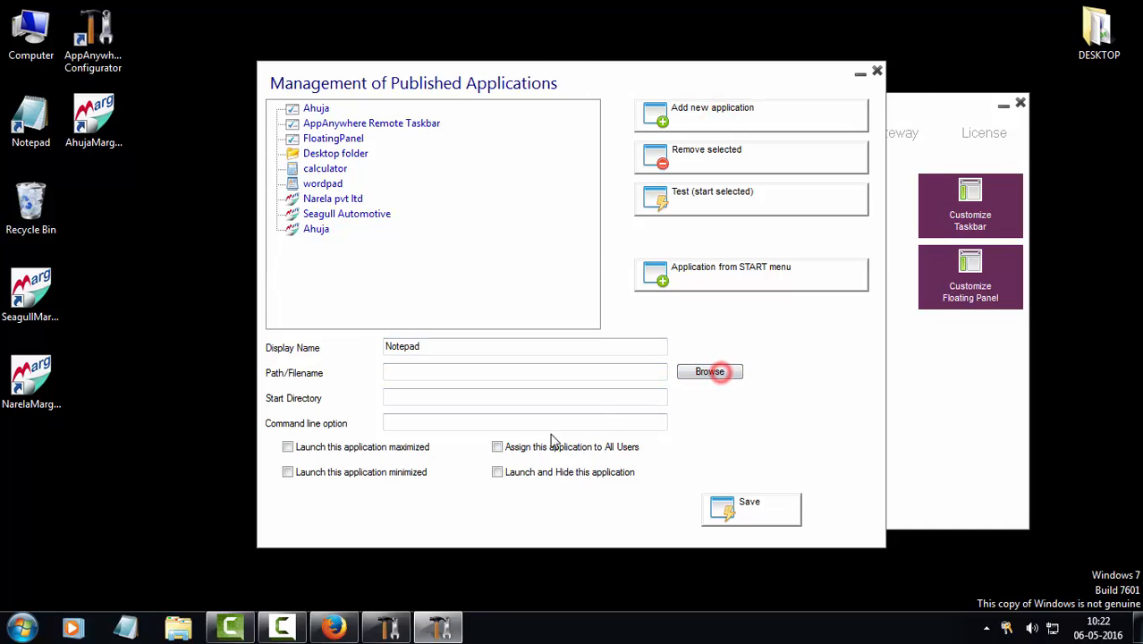
text(C:\Windows\system32)
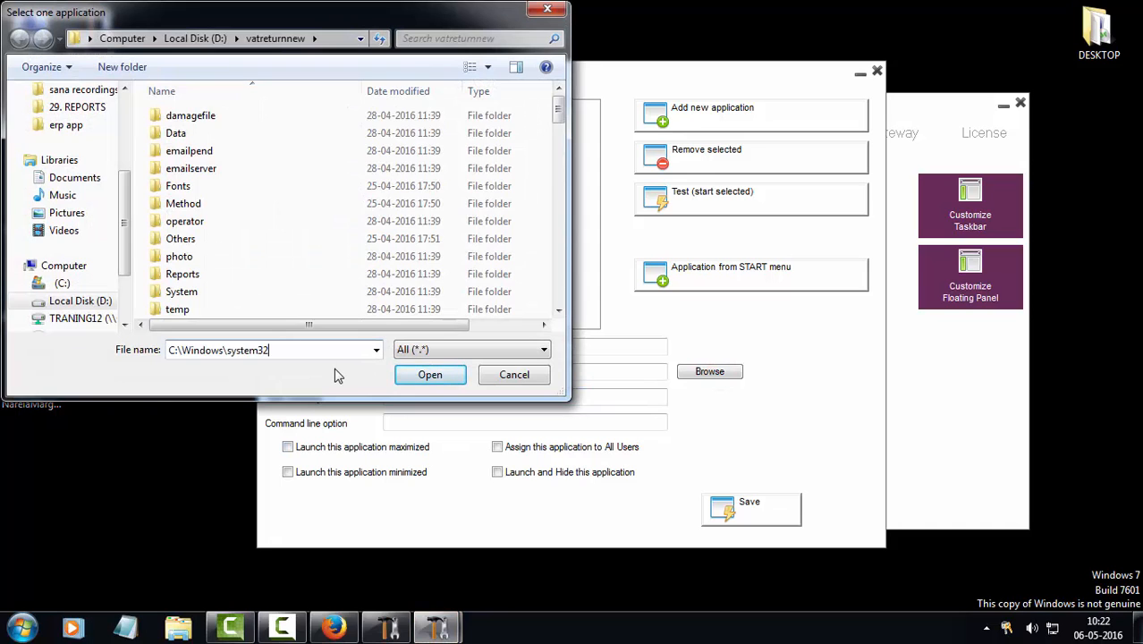
key(Return)
click(219, 133)
text(notepad.exe)
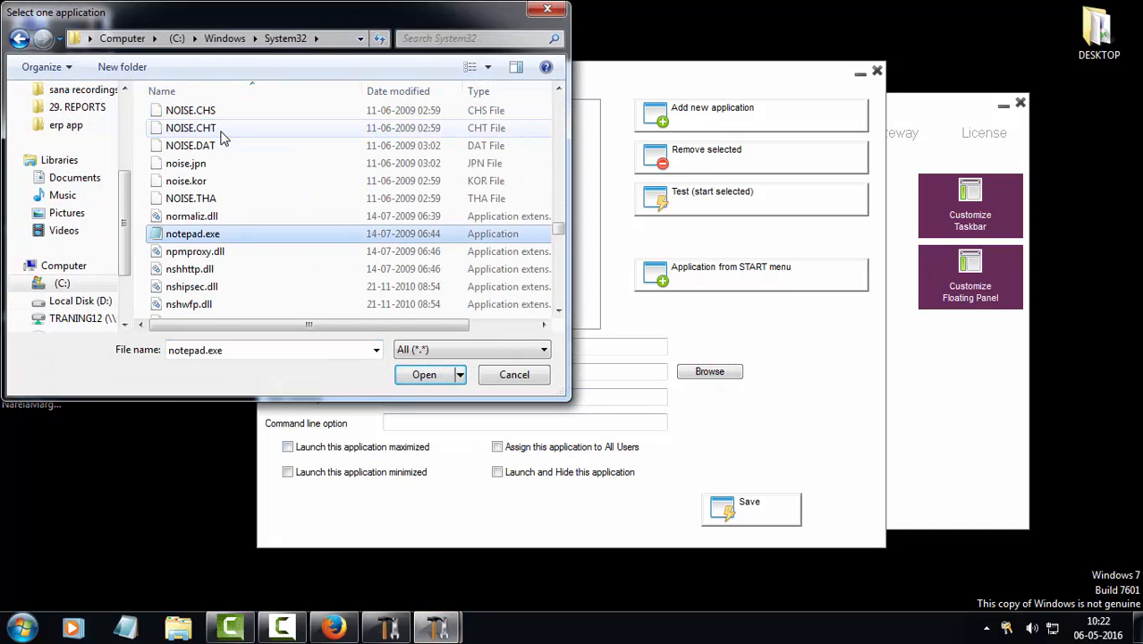
key(Return)
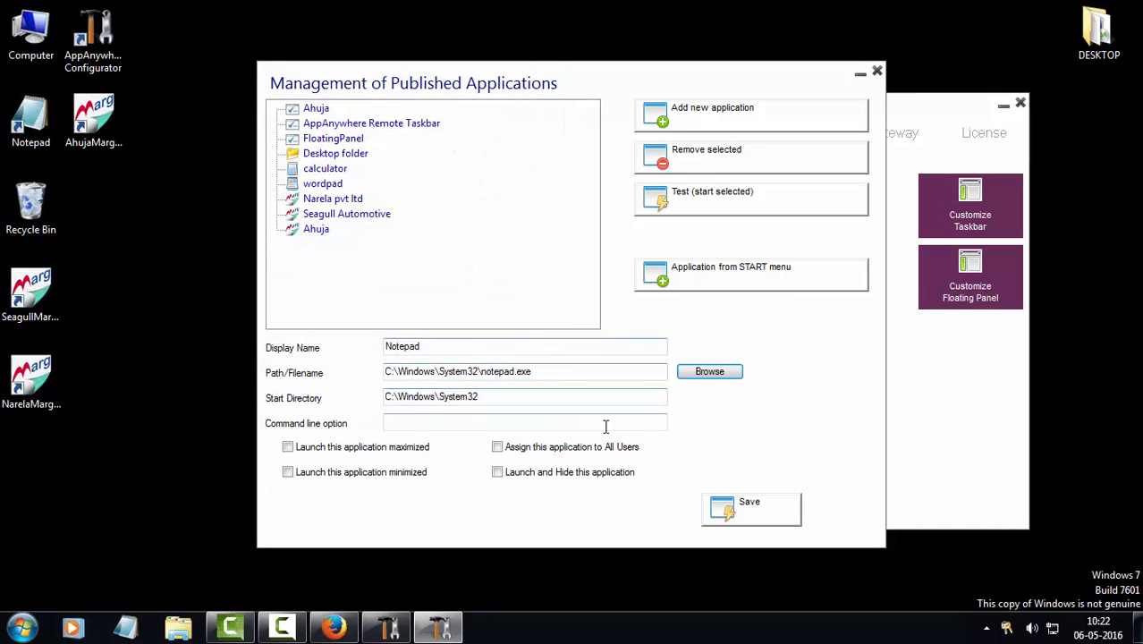
click(751, 512)
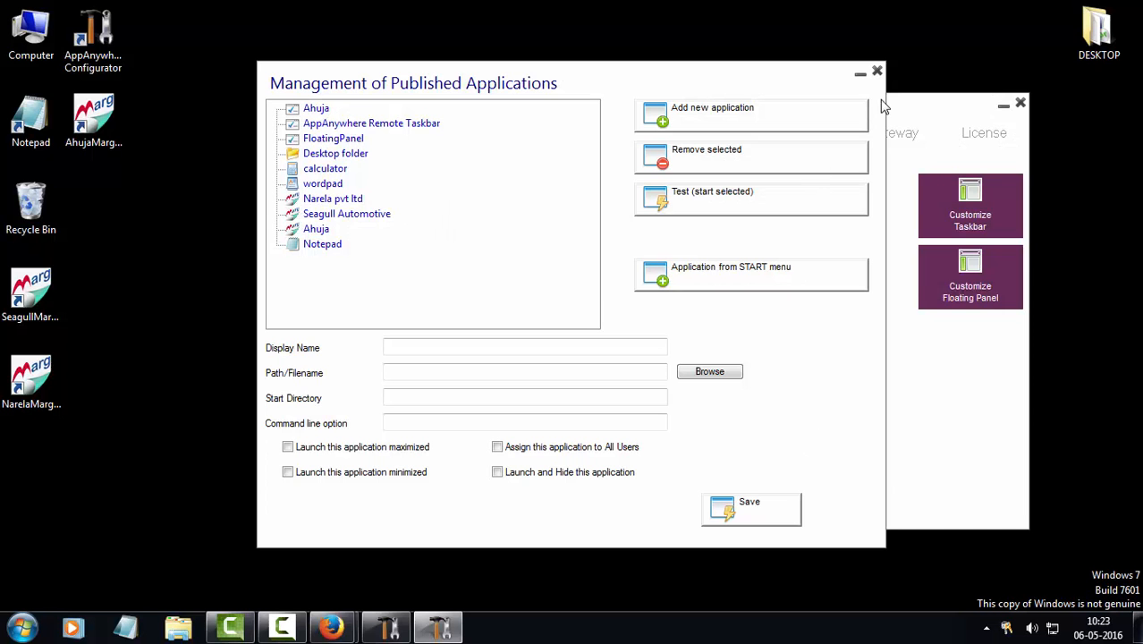
click(876, 73)
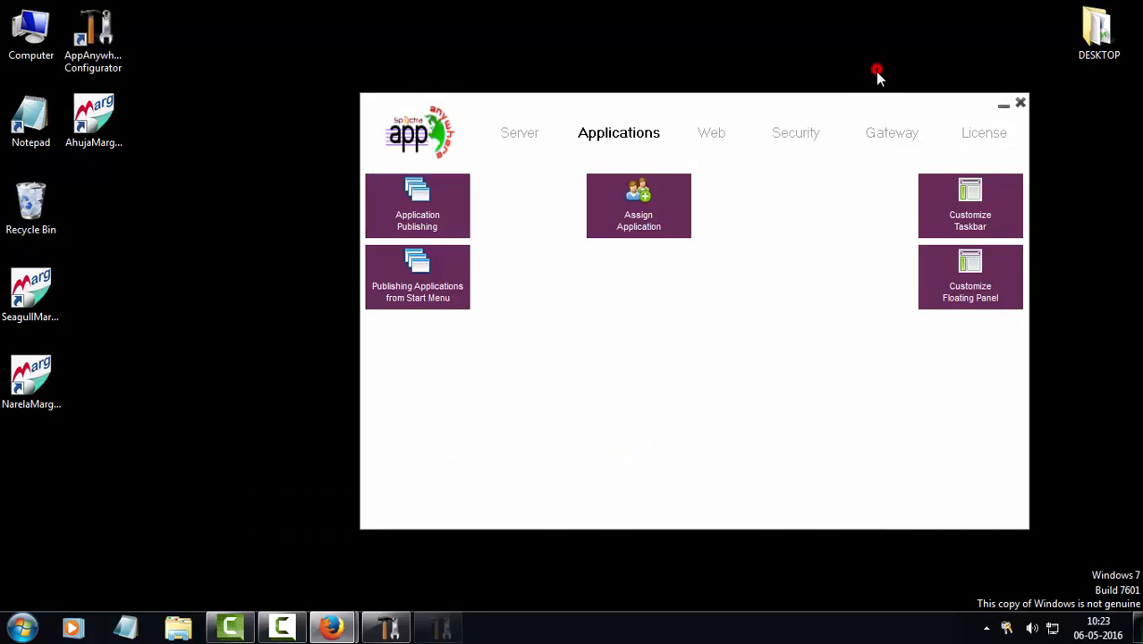
Open the per-user application assignments and select the new user account
click(640, 198)
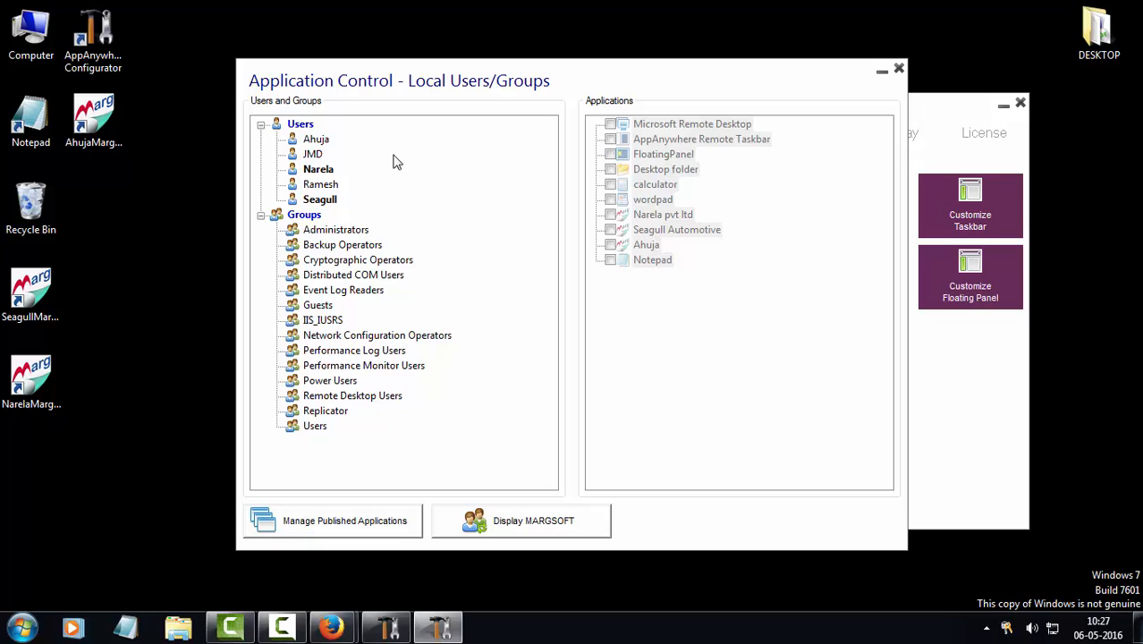
click(318, 172)
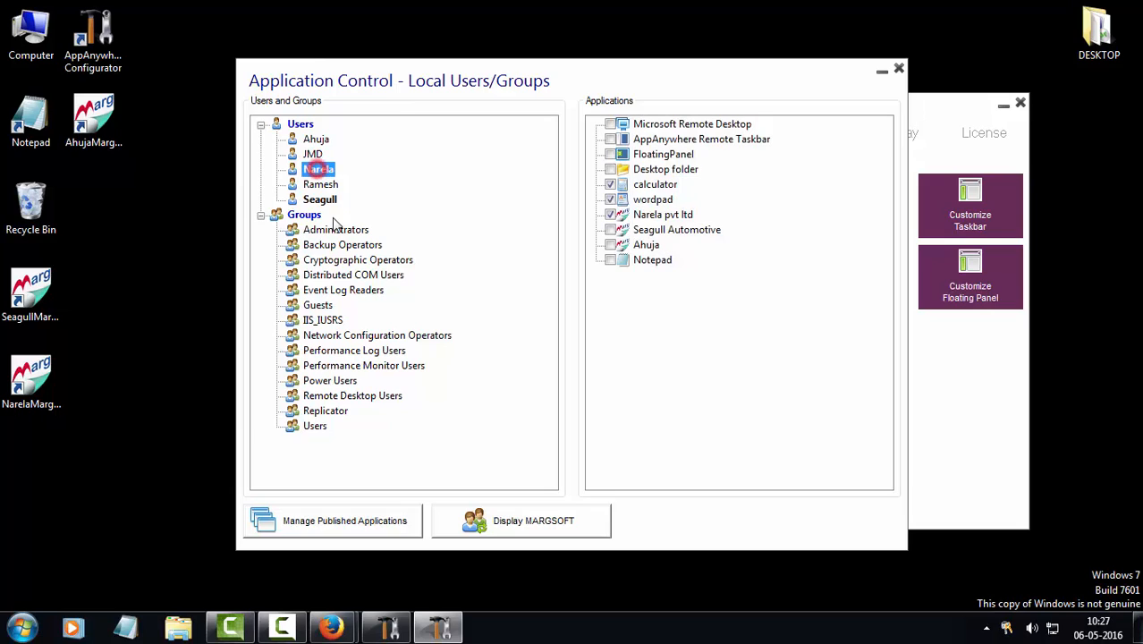
click(329, 203)
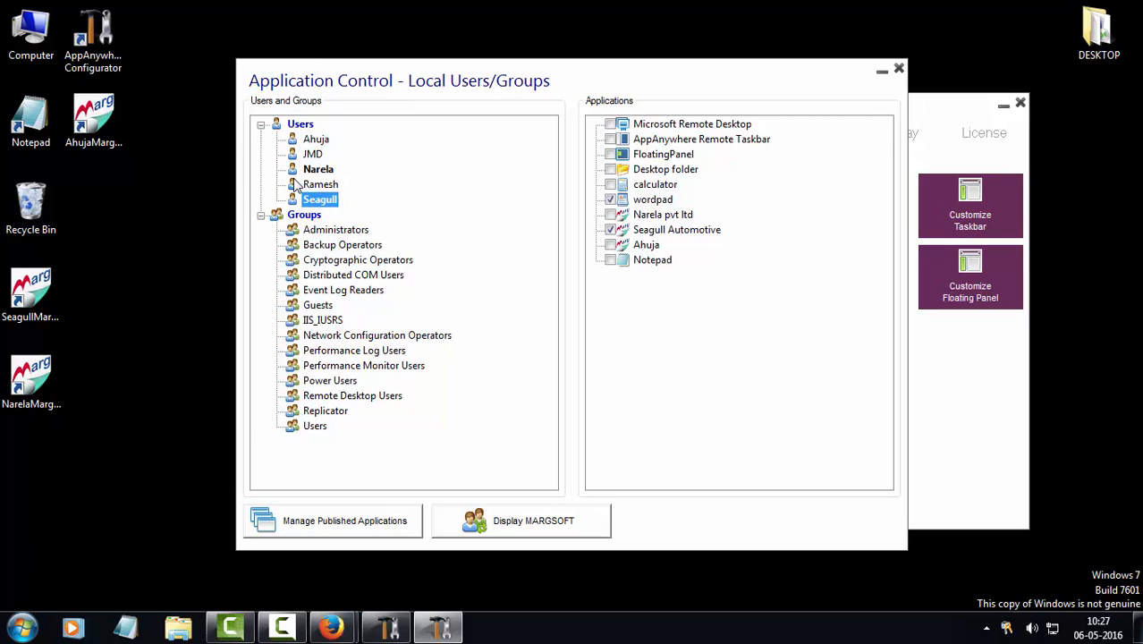
click(318, 141)
click(313, 154)
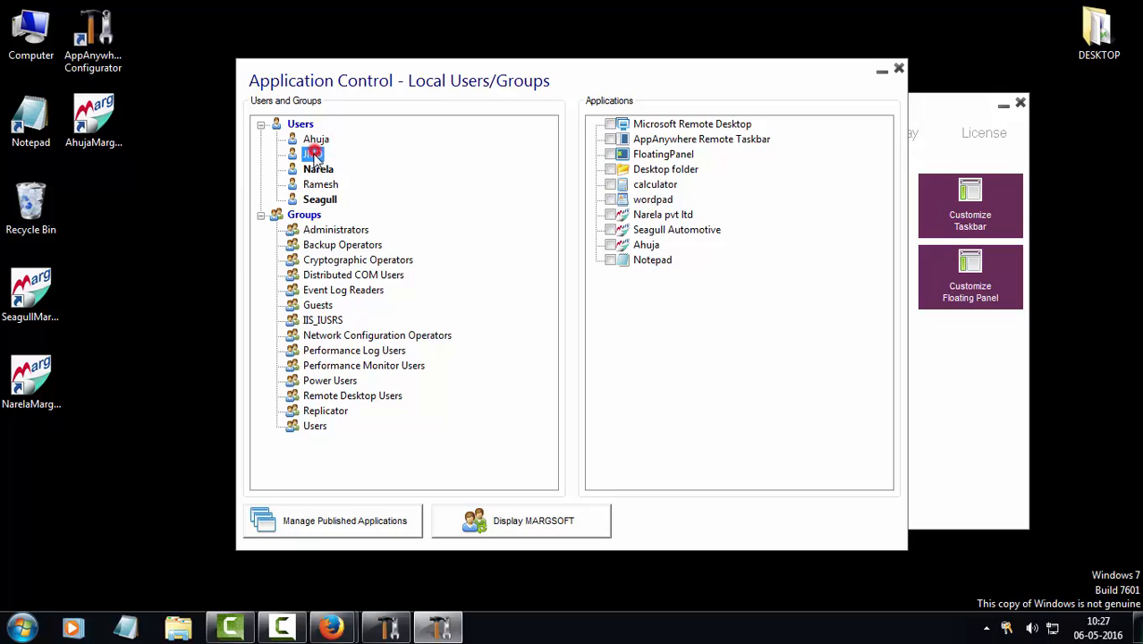
click(322, 140)
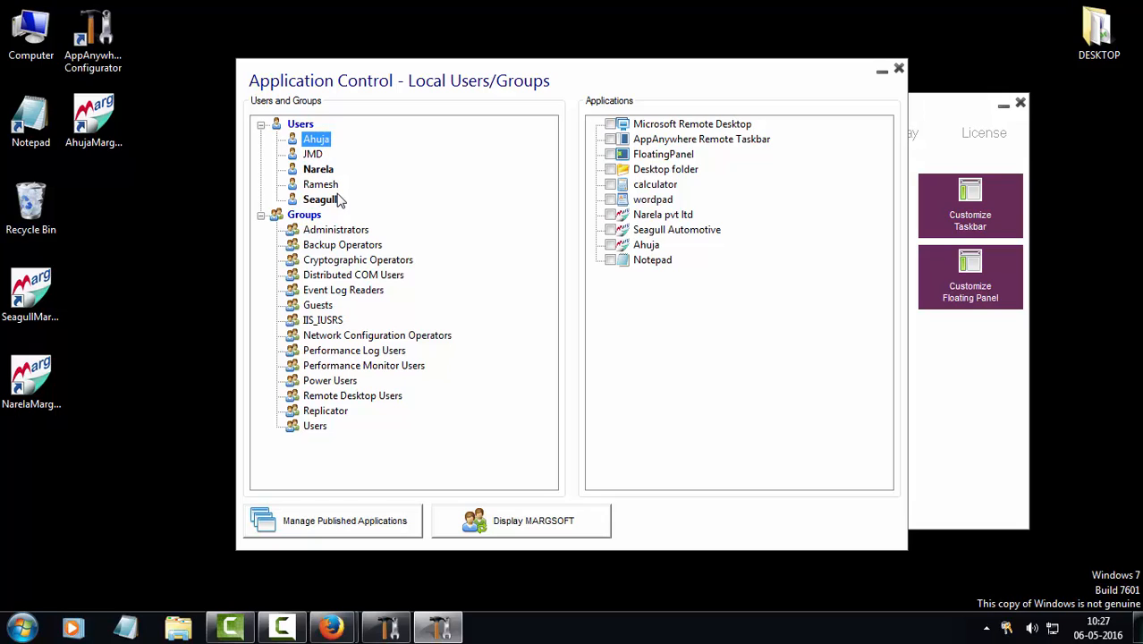
click(318, 140)
Assign Ahuja, Notepad and FloatingPanel, leave Microsoft Remote Desktop unassigned, then reopen to verify
click(610, 245)
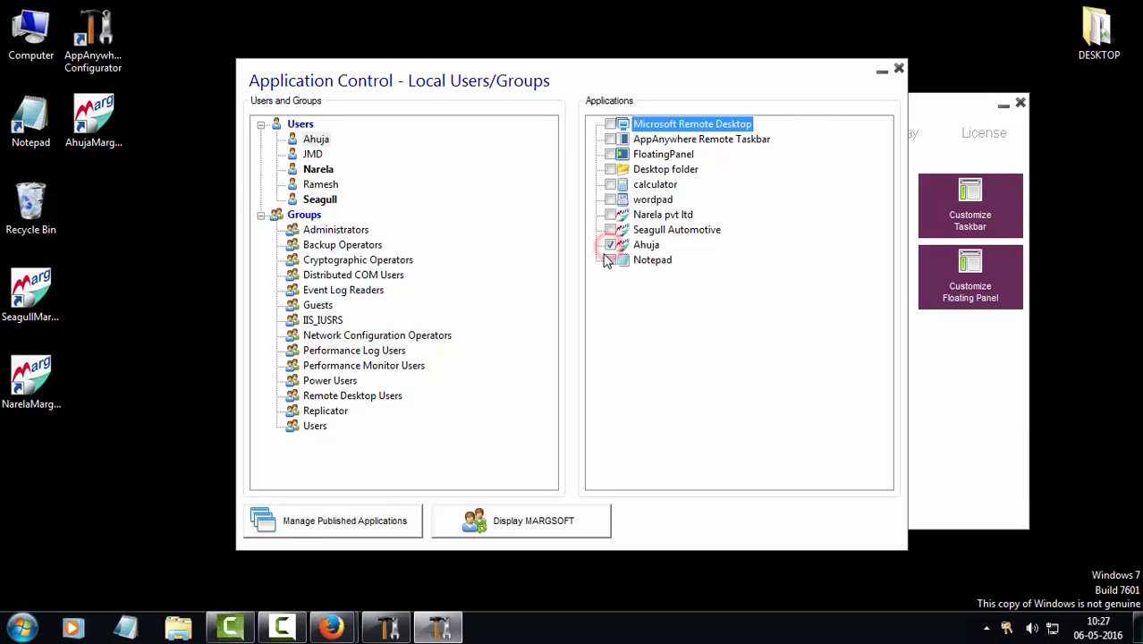
click(610, 260)
click(609, 154)
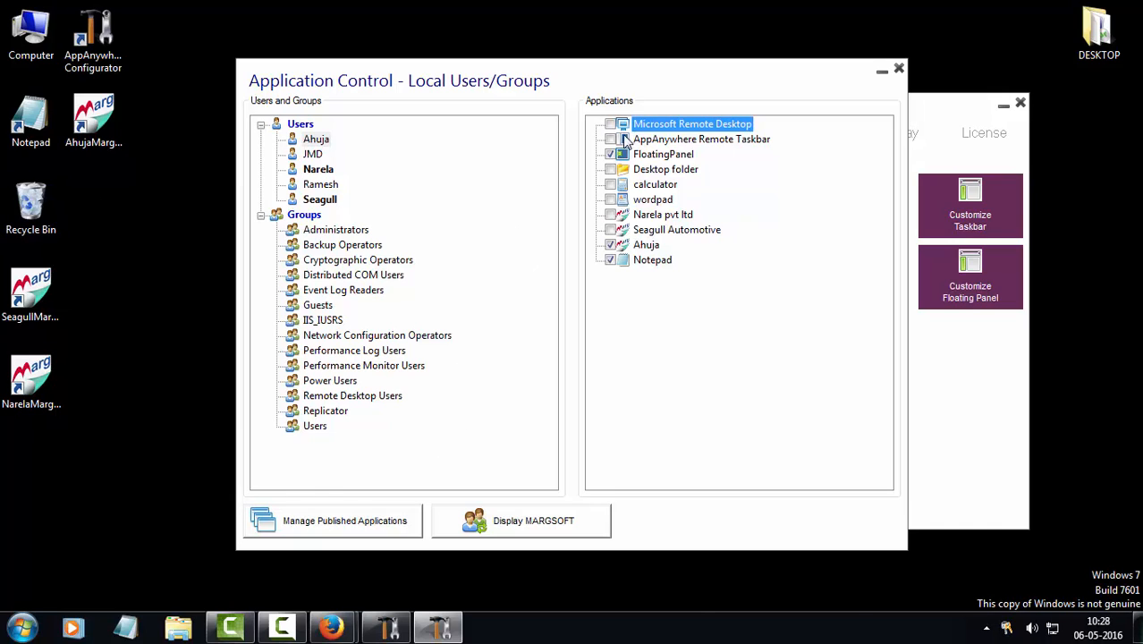
click(608, 123)
click(608, 123)
click(610, 155)
click(899, 71)
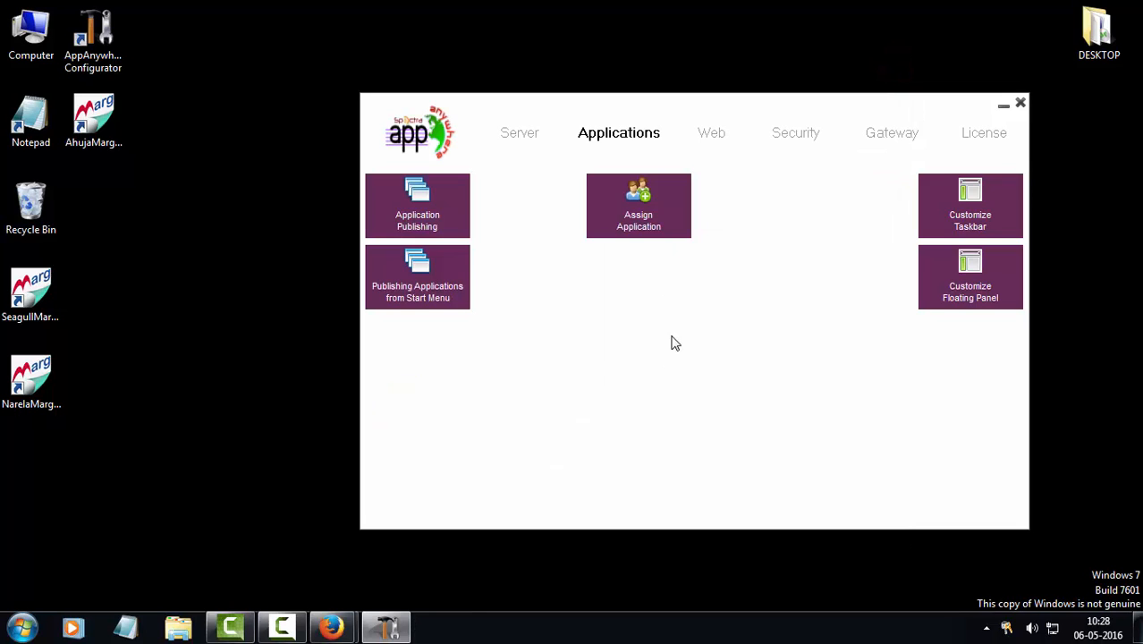
click(645, 214)
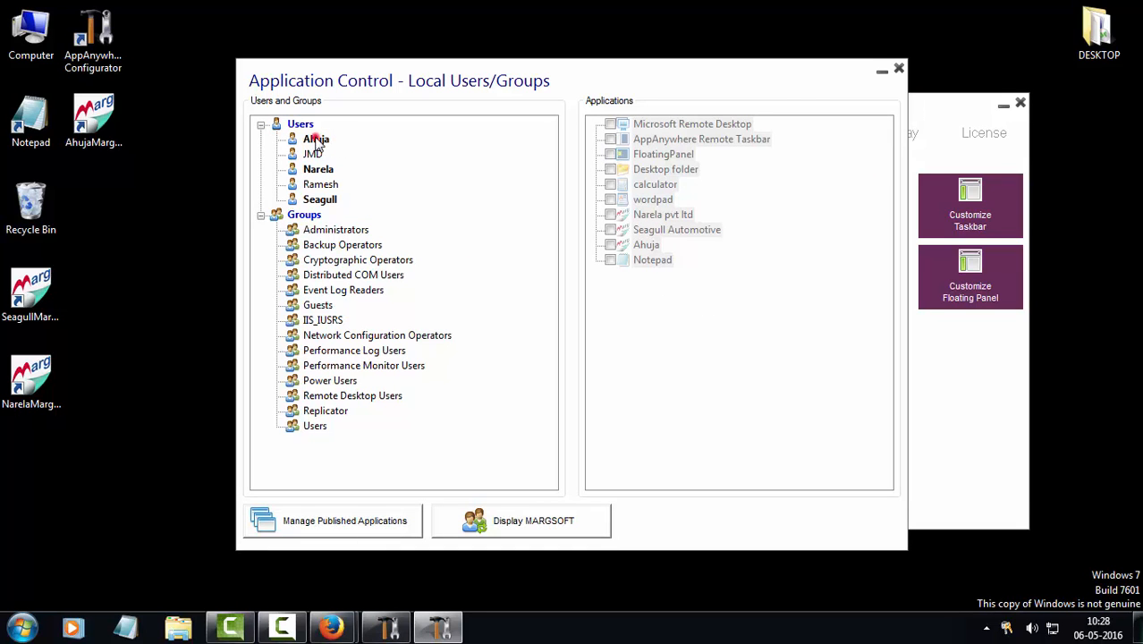
click(317, 141)
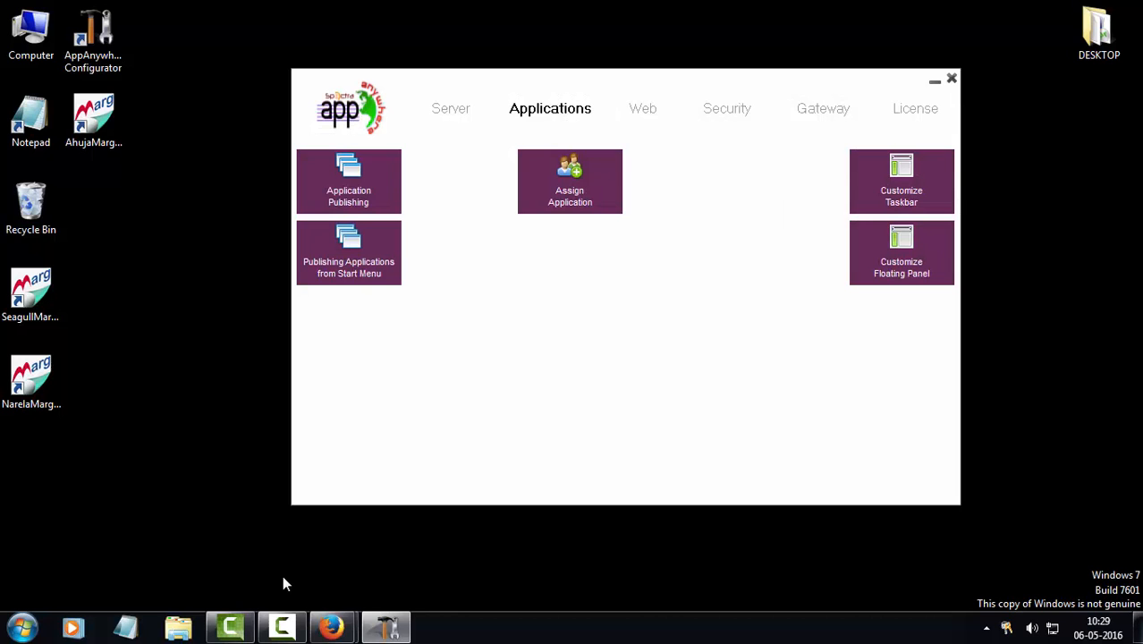
On the Server page, inspect the Windows client generator's current server address and port
click(451, 112)
click(623, 184)
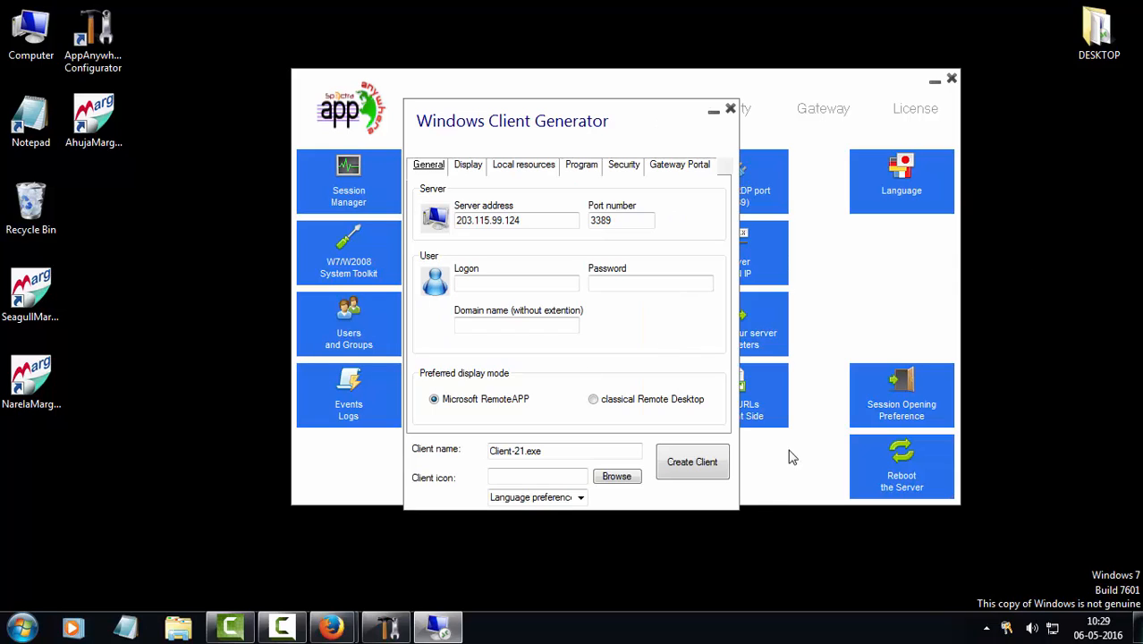
click(518, 221)
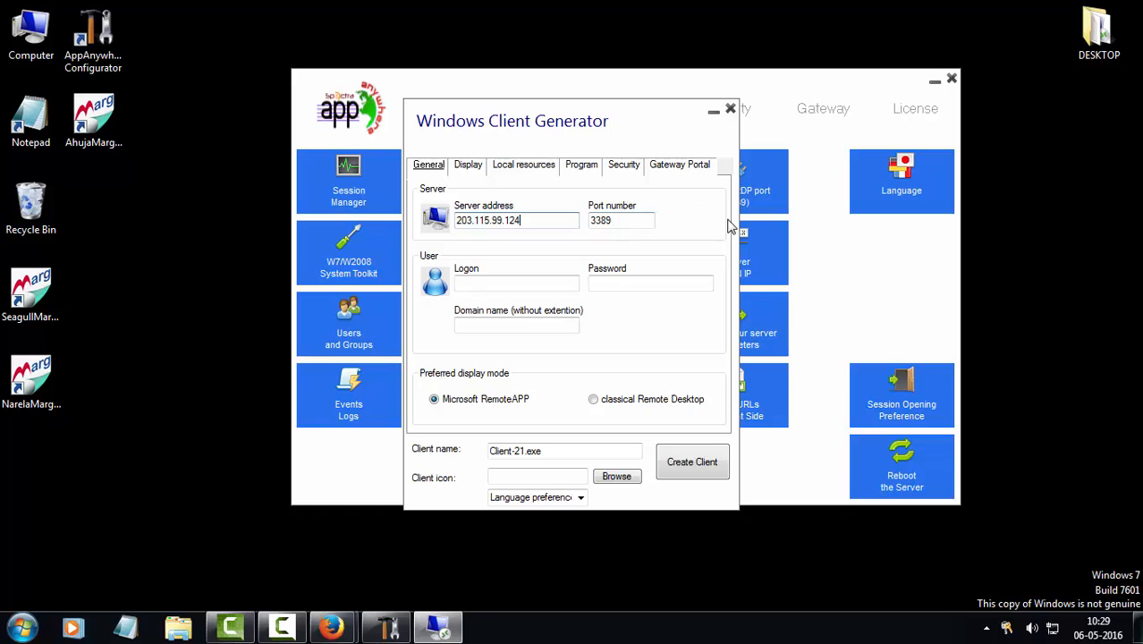
double_click(607, 221)
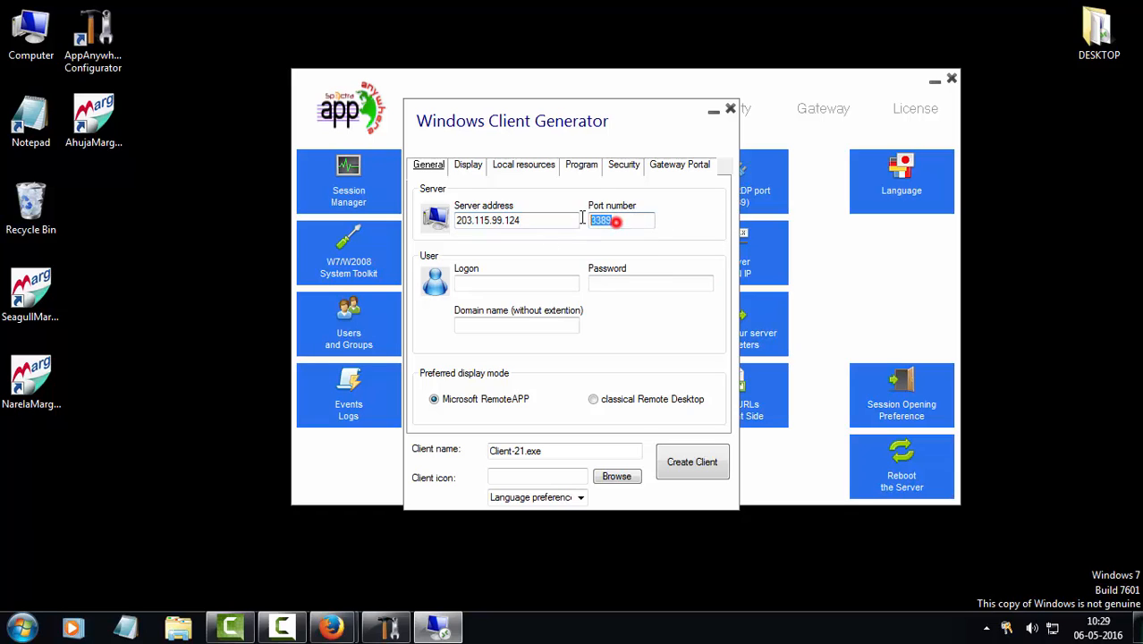
click(643, 220)
key(shift+Tab)
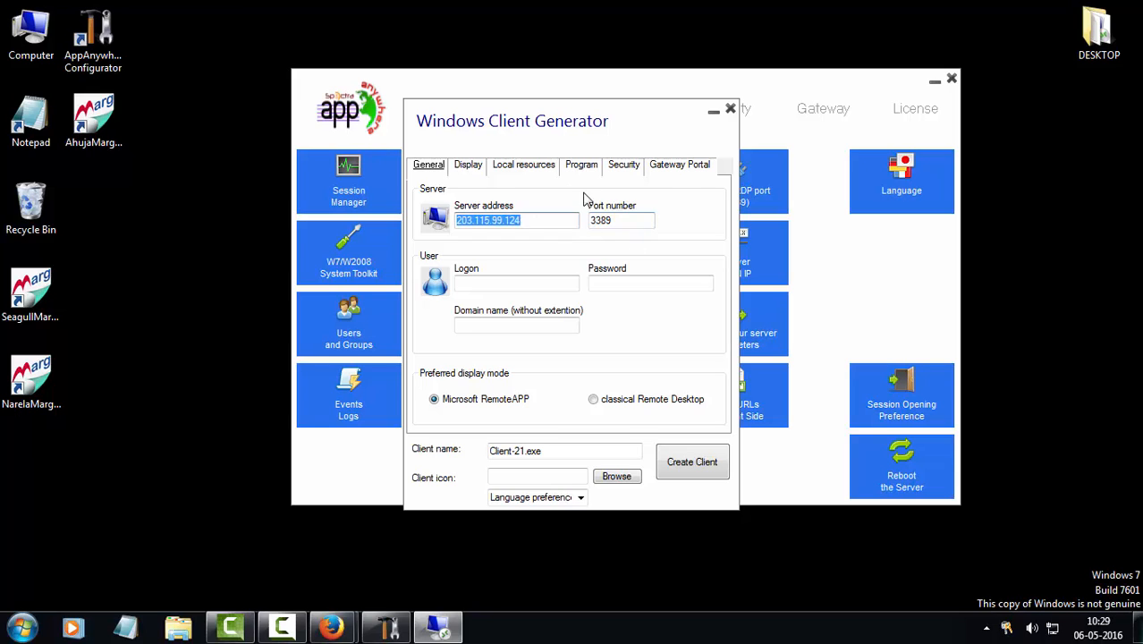
click(731, 109)
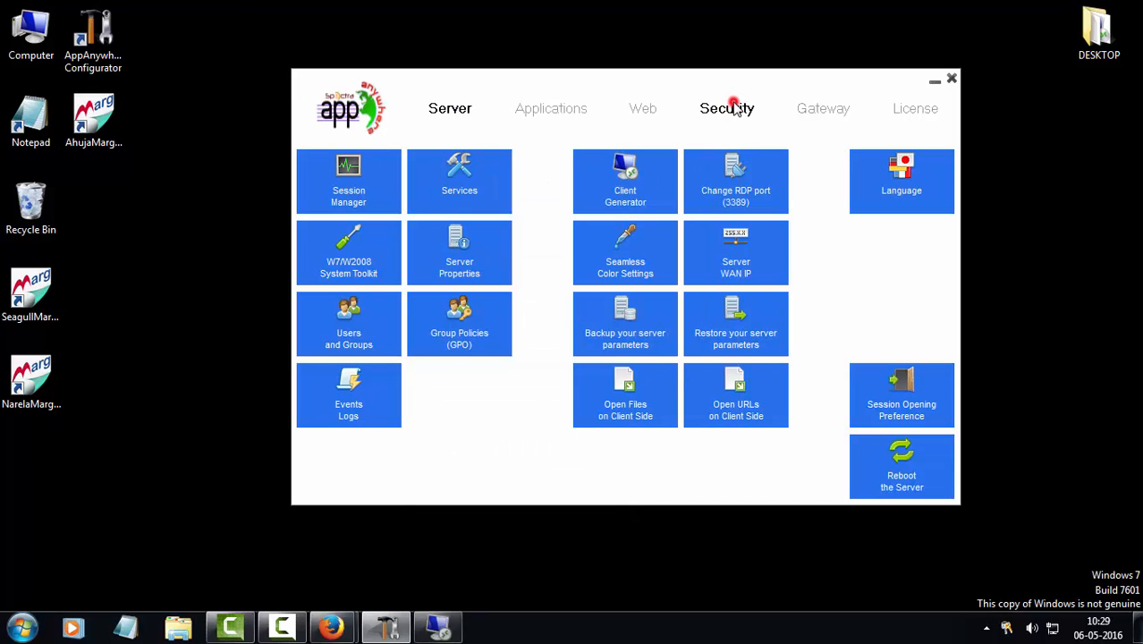
Look up the server's LAN and WAN IP addresses and copy the WAN IP
click(740, 260)
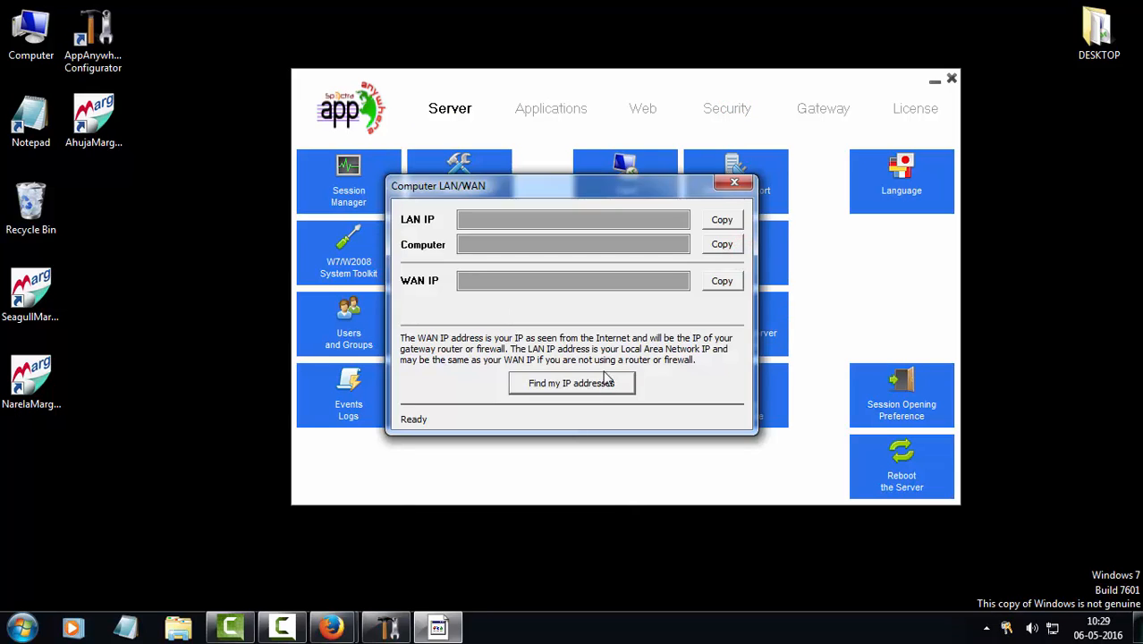
click(610, 388)
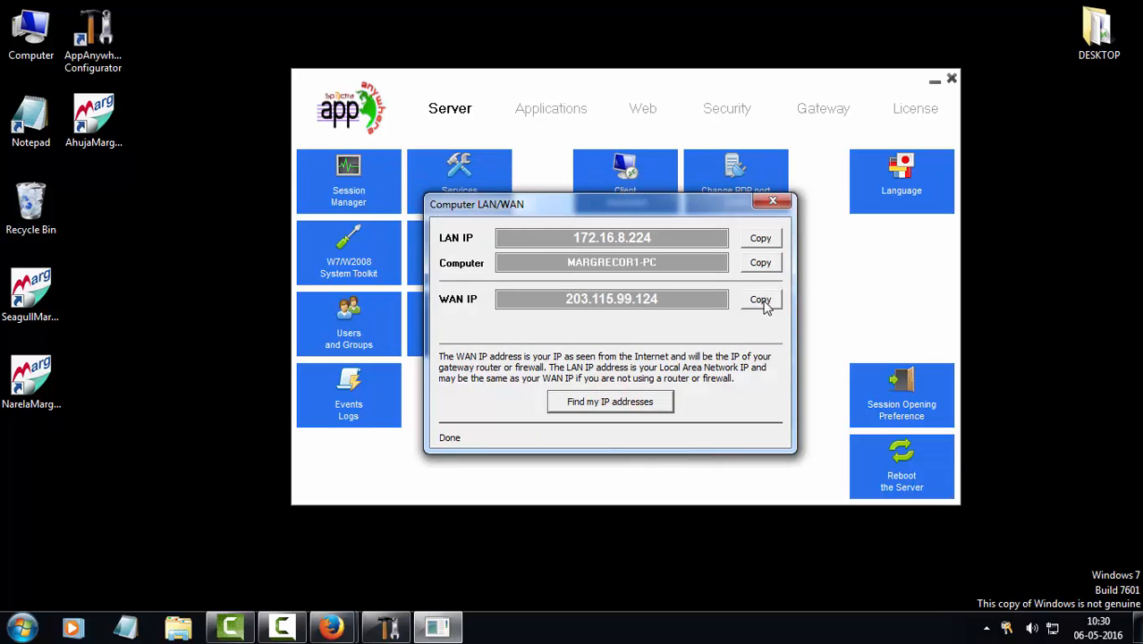
click(759, 301)
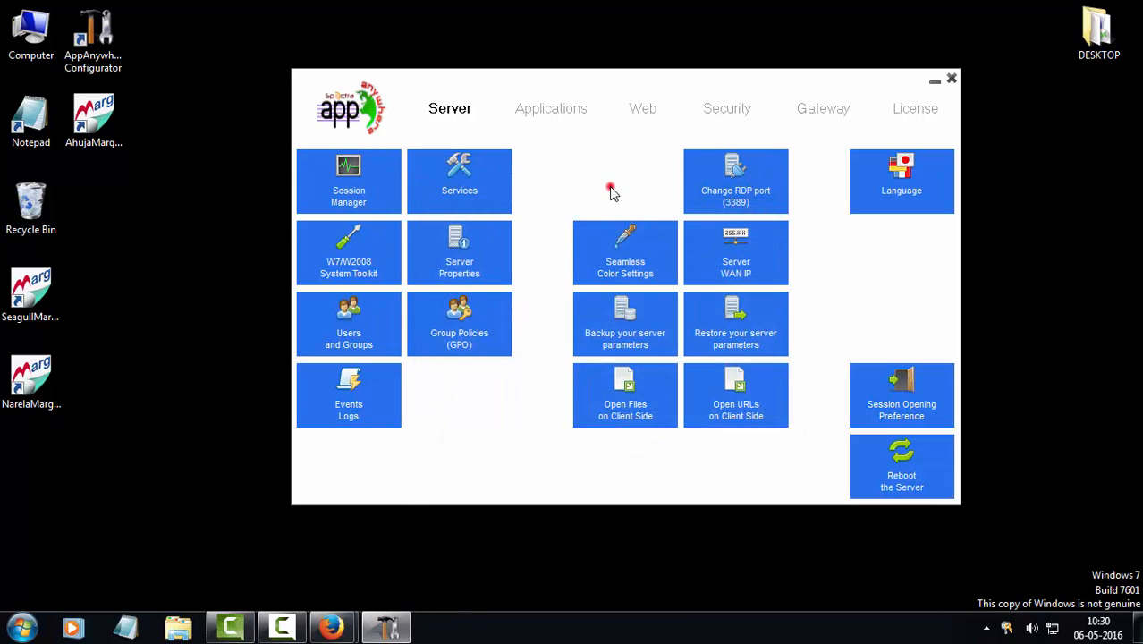
click(612, 186)
Paste 203.115.99.124 as server address and enter the user's logon and password for client Ahuja-45.exe
drag(541, 224, 432, 225)
key(ctrl+v)
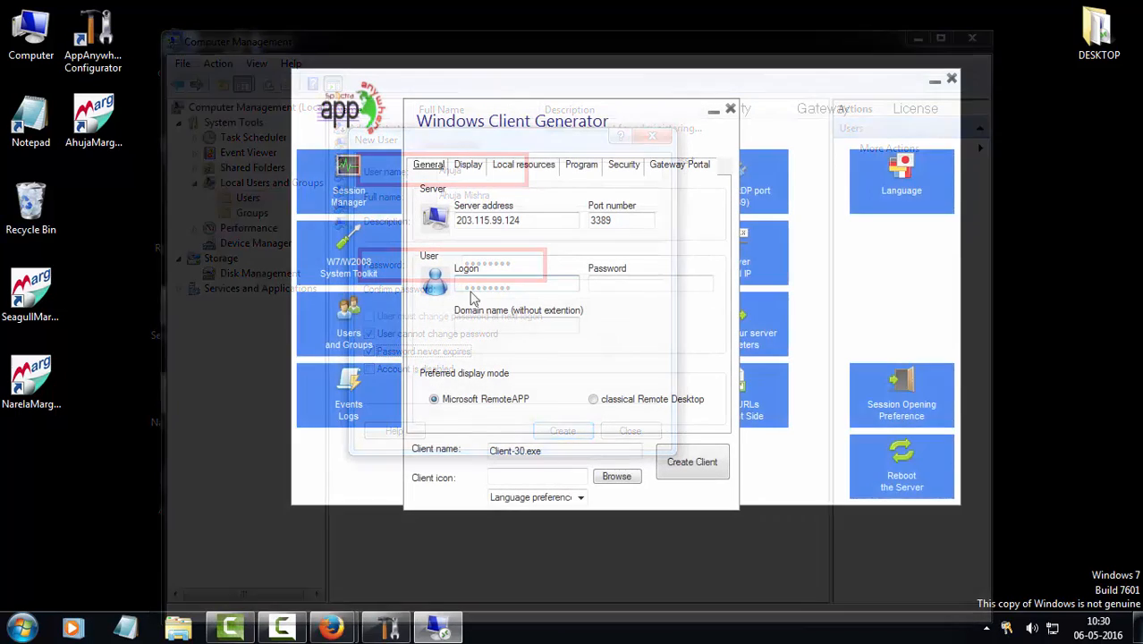
click(474, 283)
text(Ahuja)
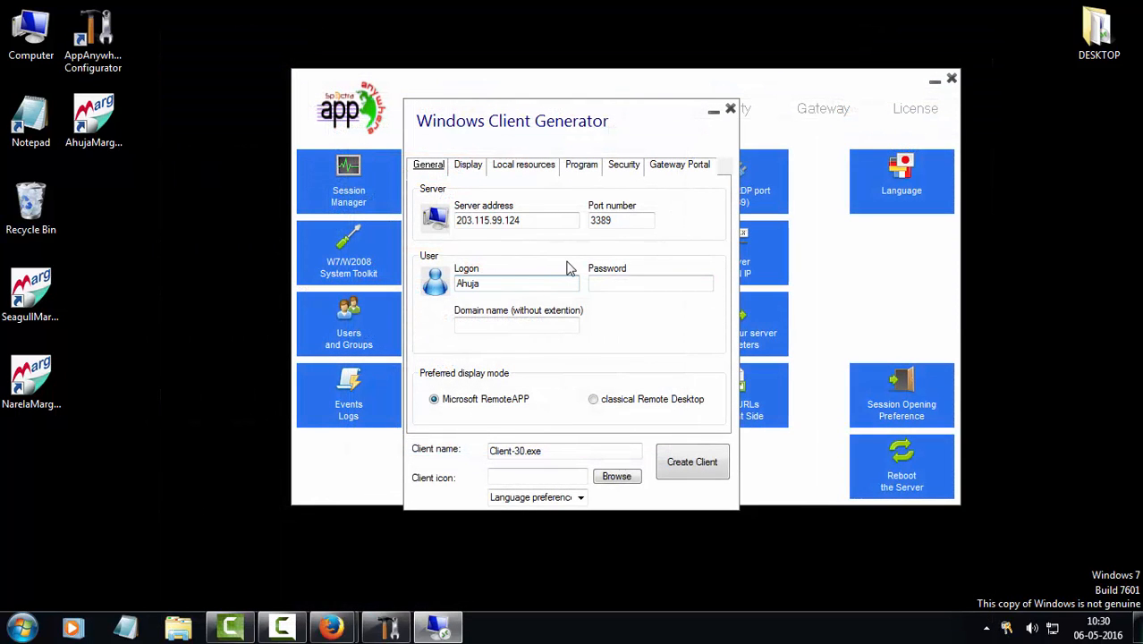
key(Tab)
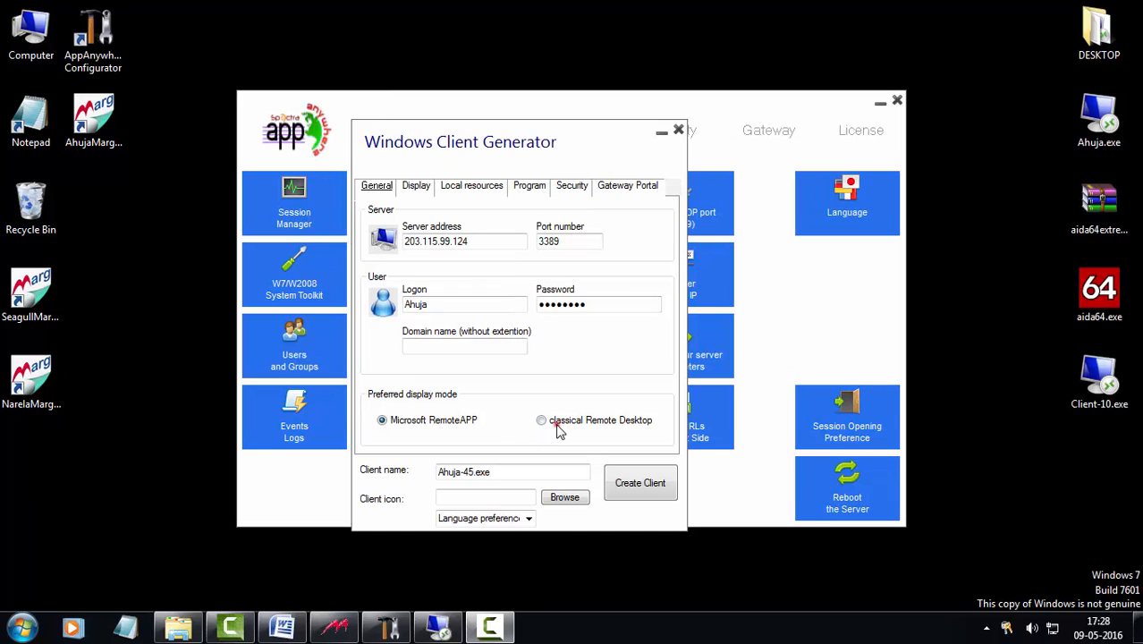
click(556, 427)
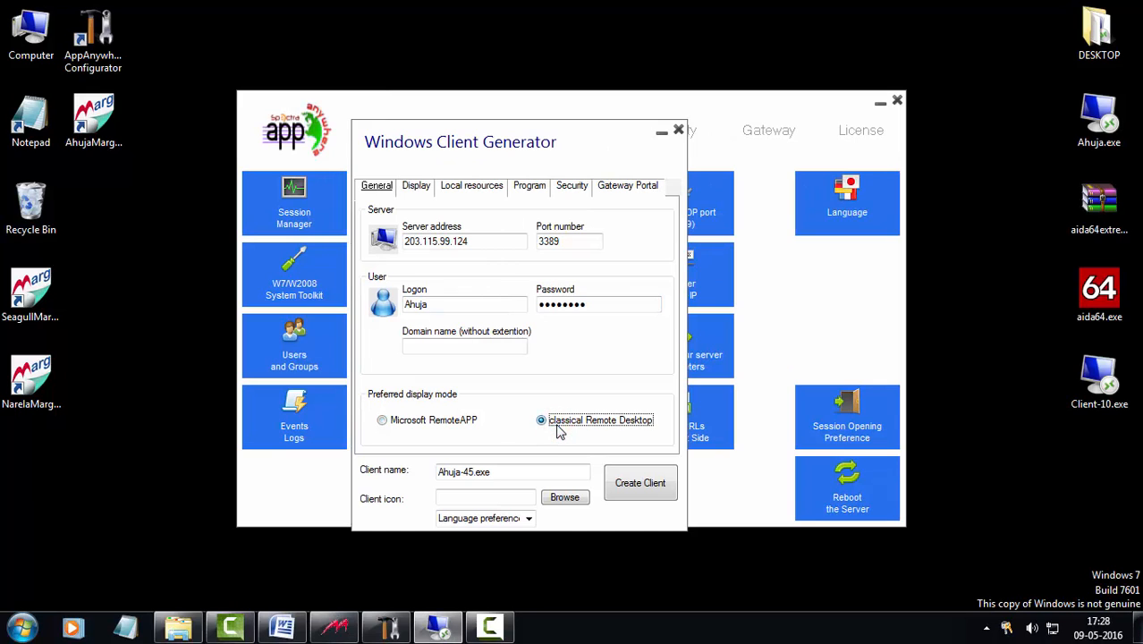
click(417, 186)
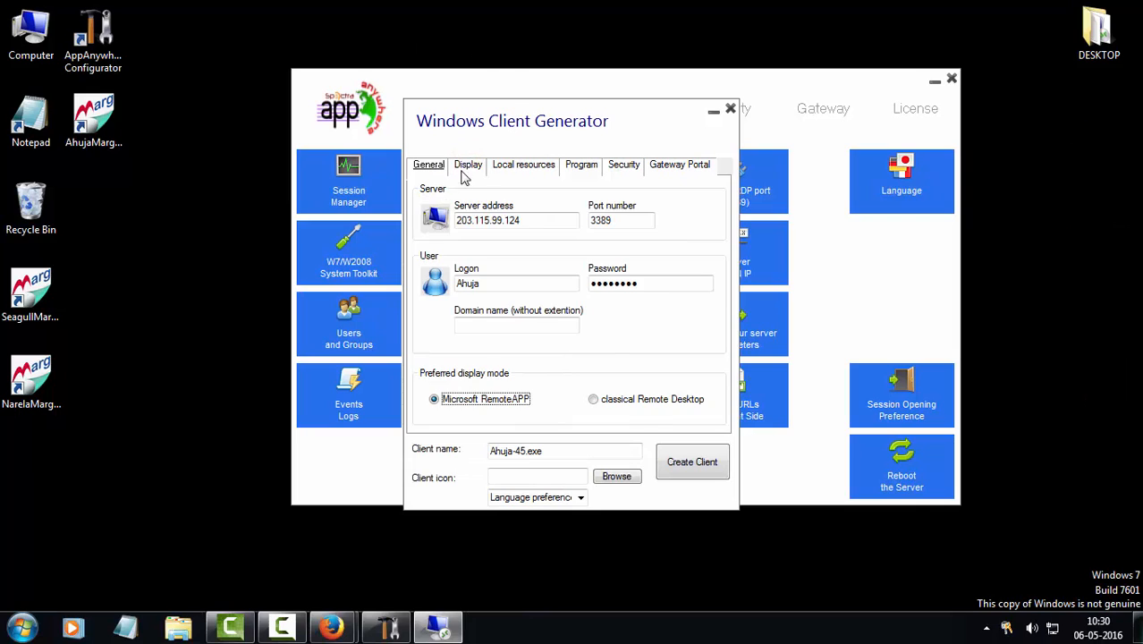
Keep the client display at 16-bit colour and full screen
click(464, 169)
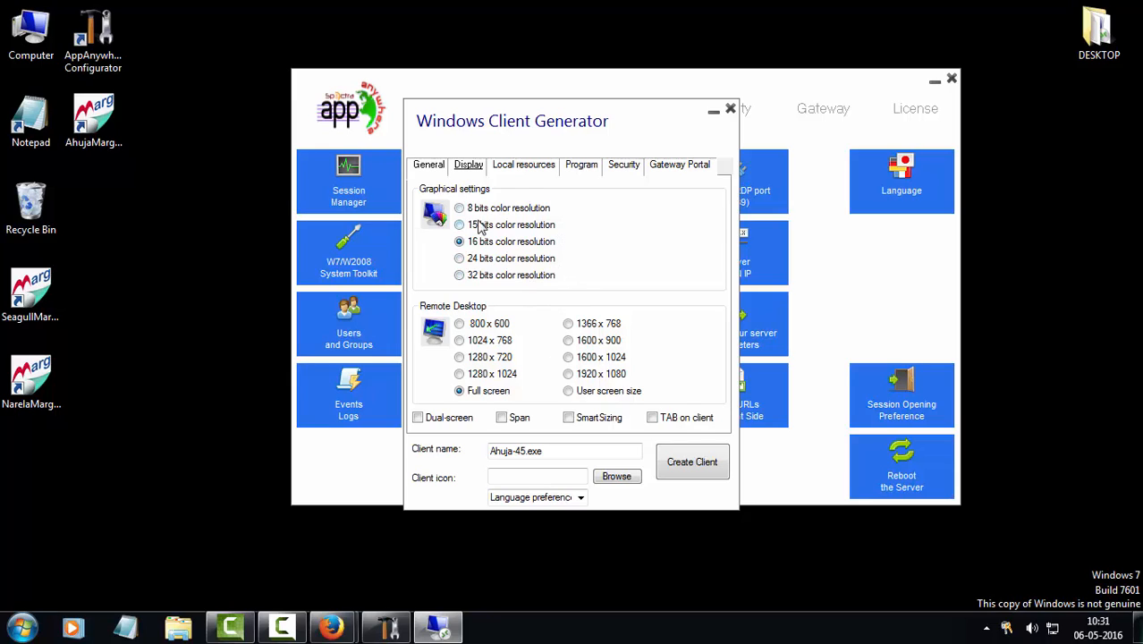
click(474, 394)
click(518, 170)
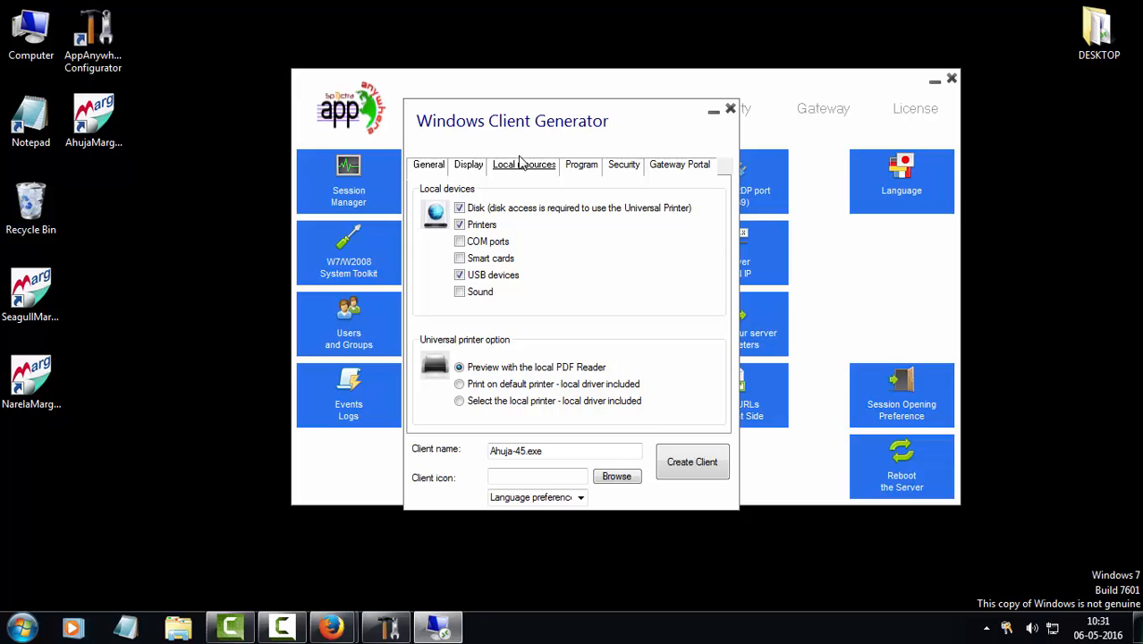
Set the universal printer option to print on the default printer with local driver included
key(Tab)
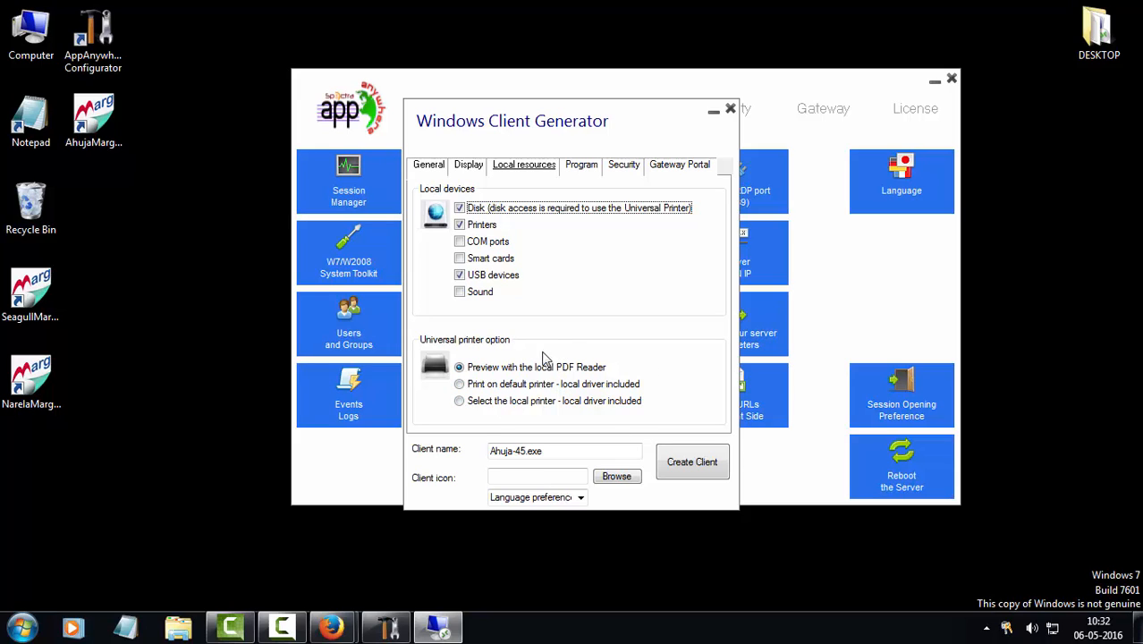
click(514, 390)
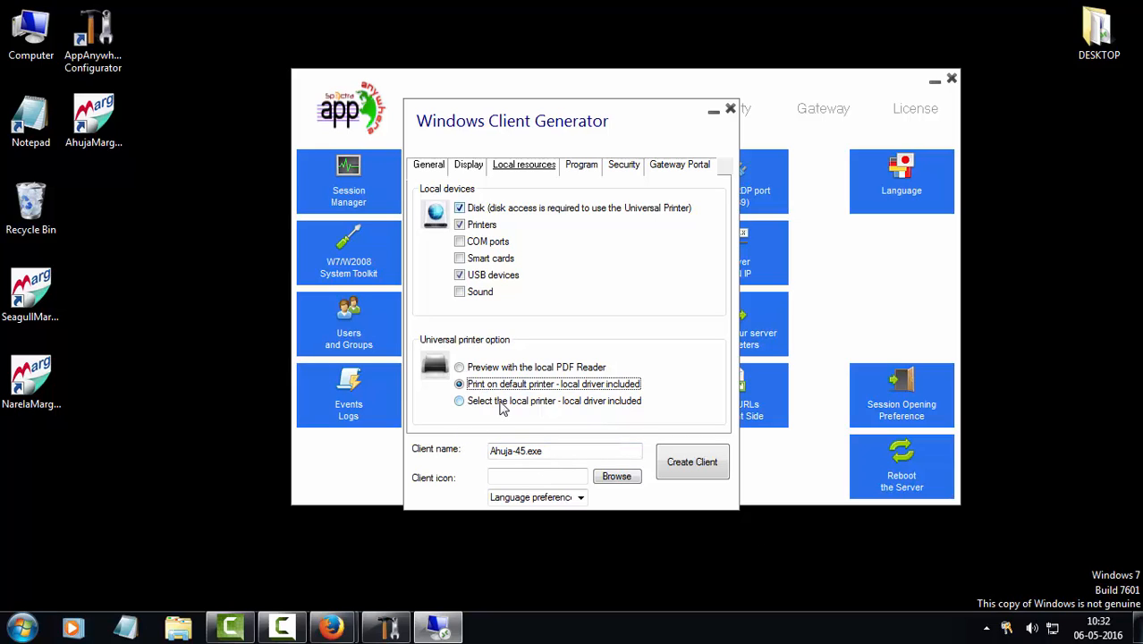
click(502, 405)
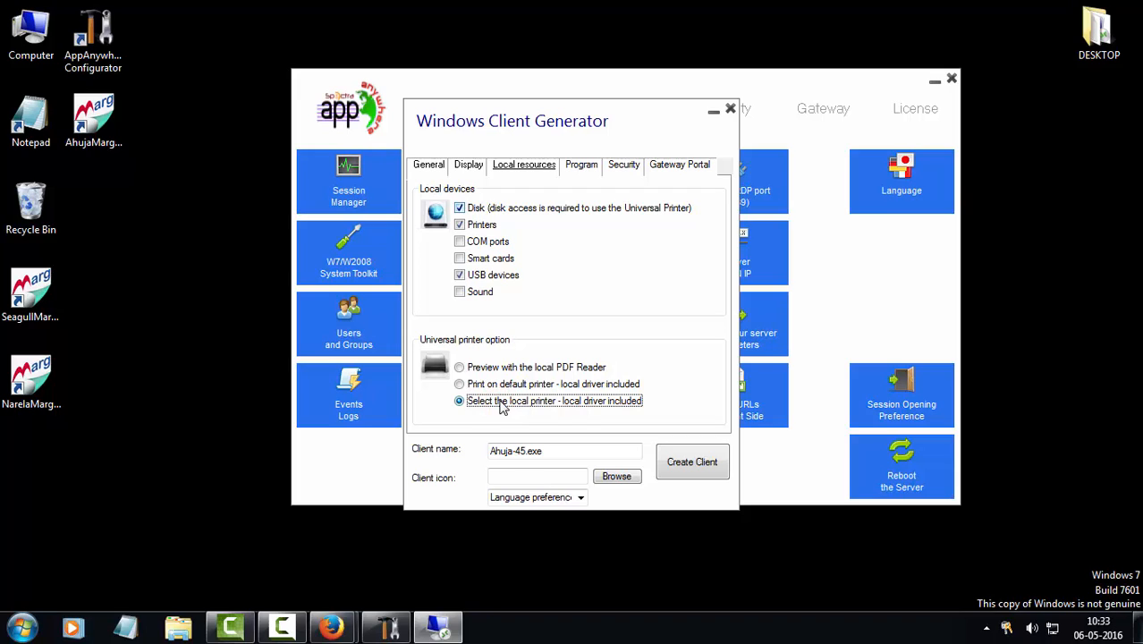
click(501, 405)
click(524, 380)
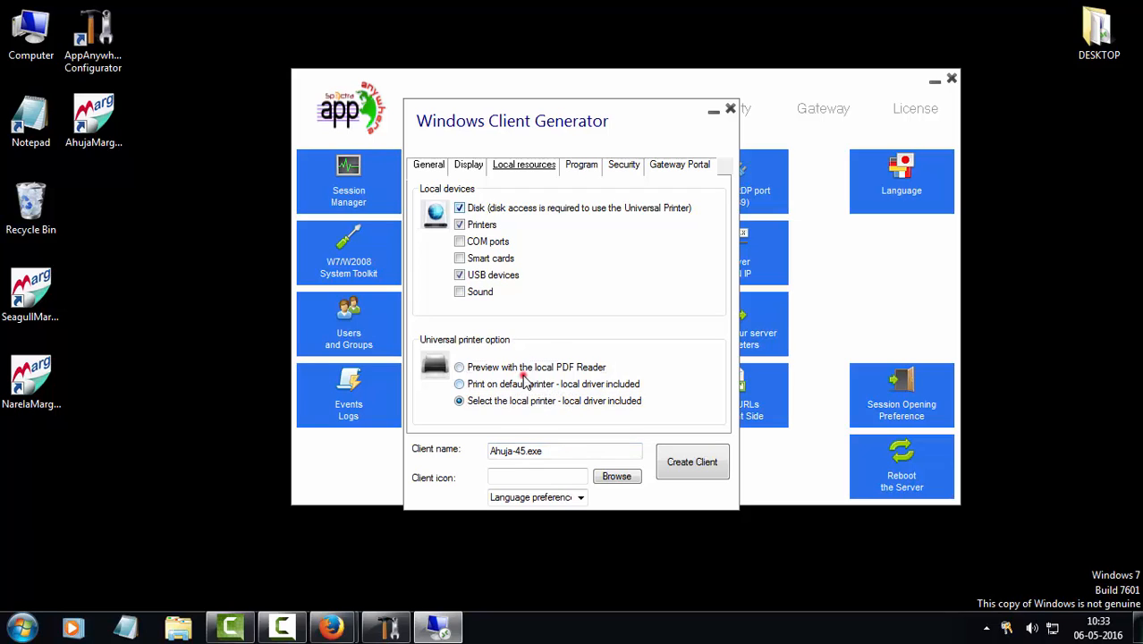
click(523, 384)
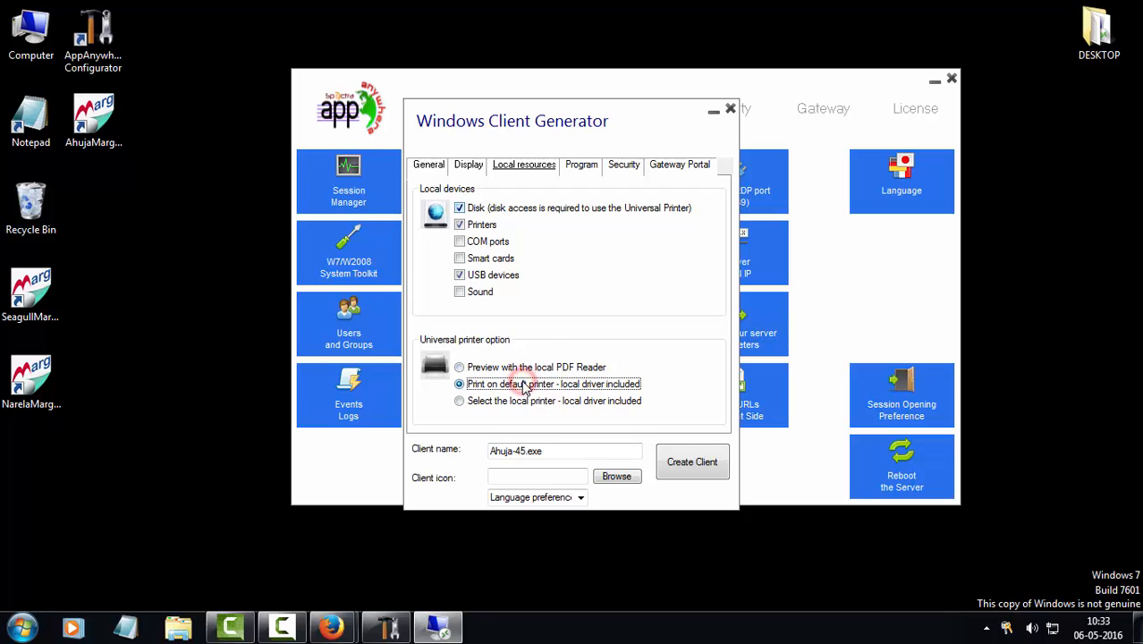
click(583, 168)
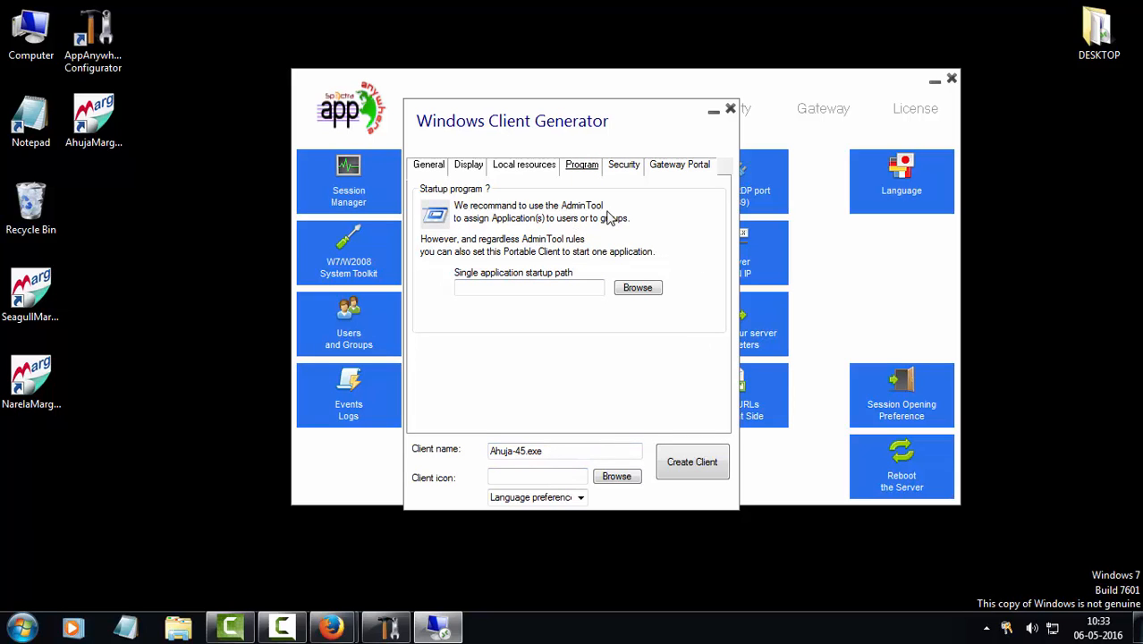
Show the client's Security options, leaving the PC-name and serial-number locks unchecked
click(617, 169)
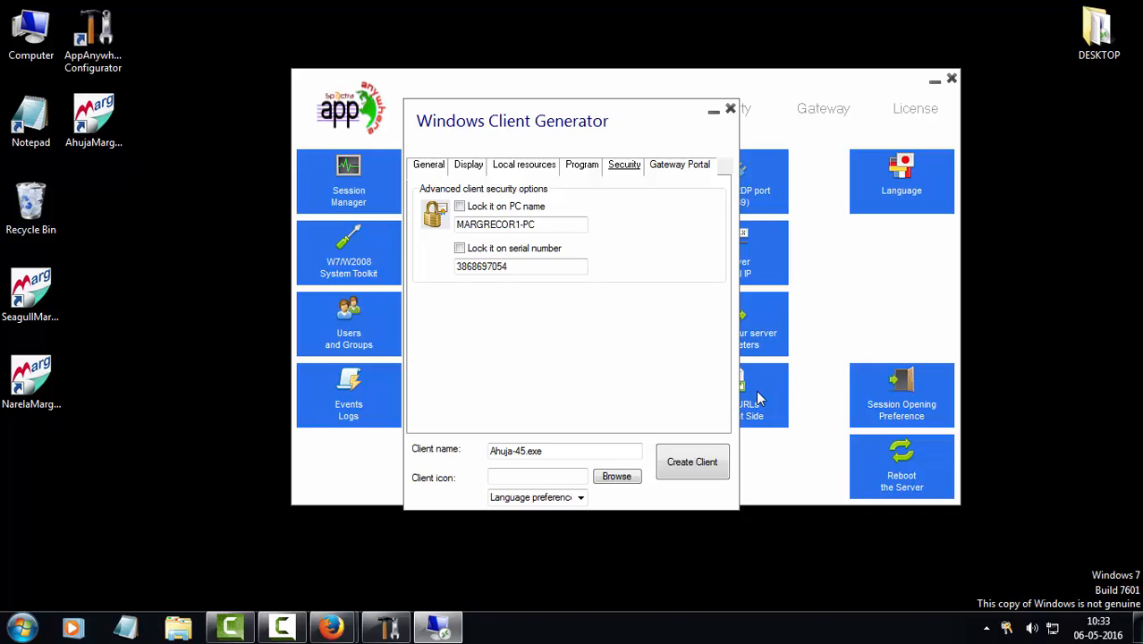
Highlight the PC name MARGRECOR1-PC and serial number fields, then bring up the Computer icon's shortcut menu
drag(509, 224, 535, 224)
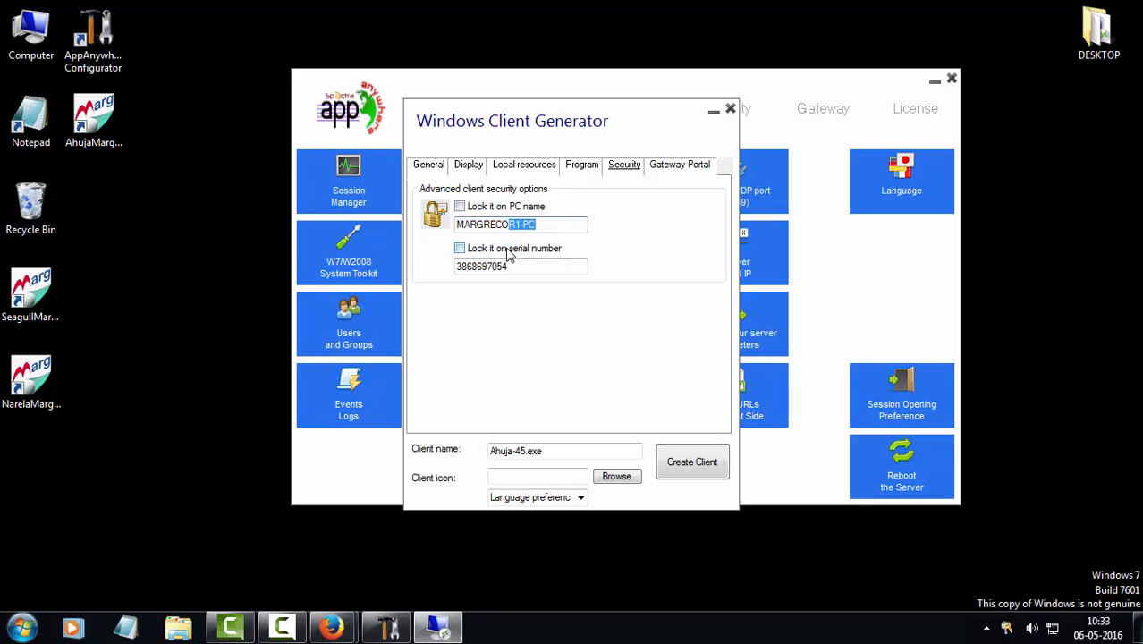
click(500, 265)
click(531, 266)
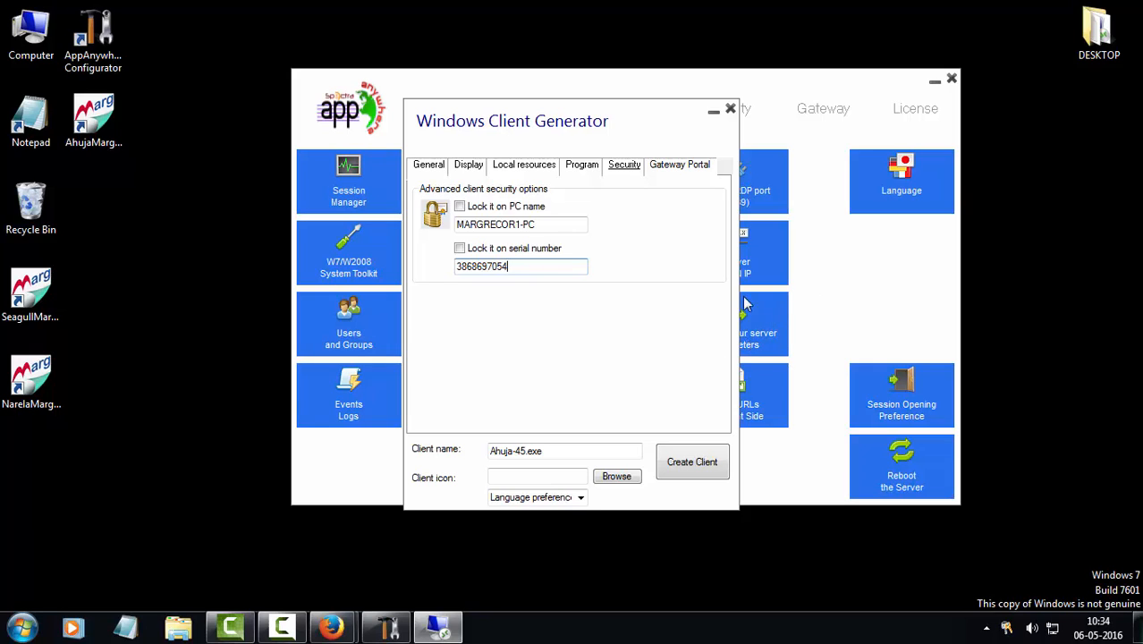
drag(523, 223, 566, 223)
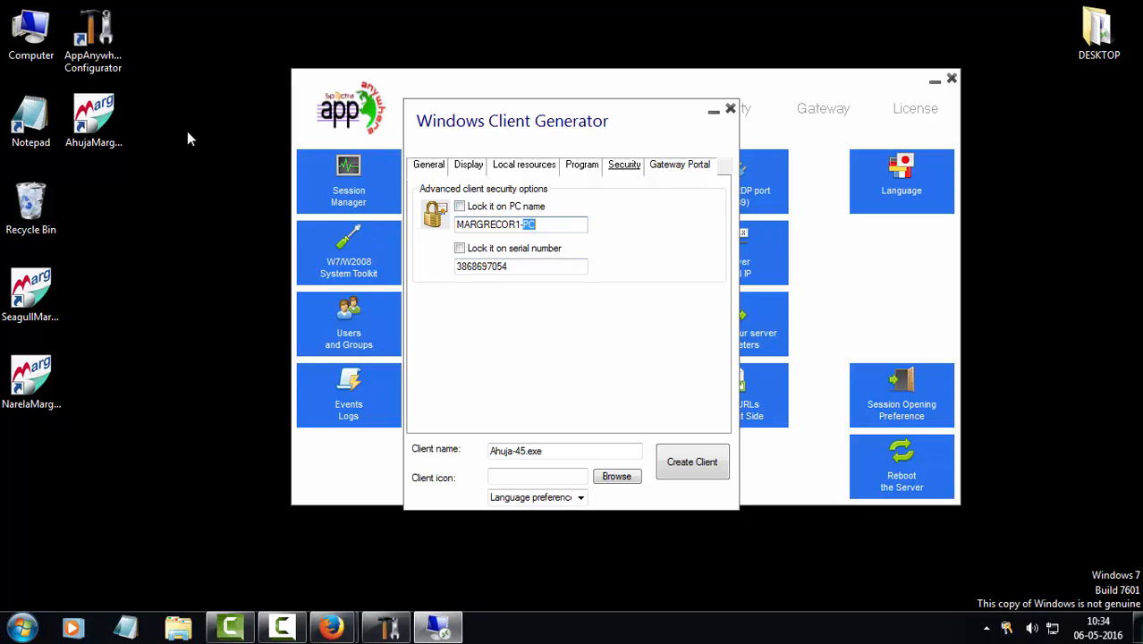
right_click(29, 39)
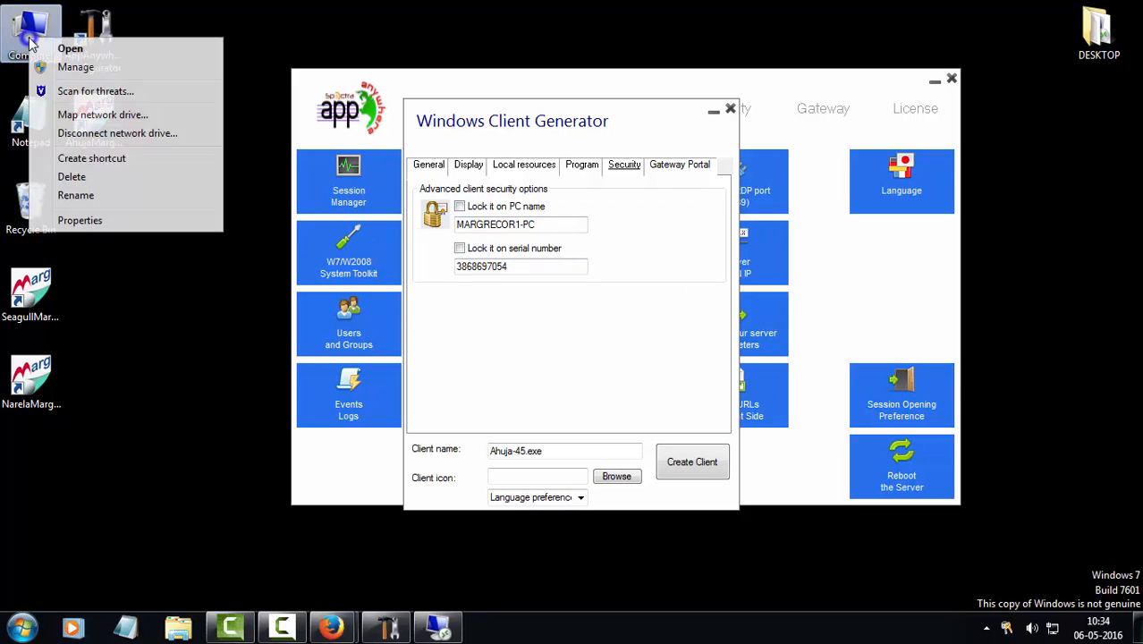
Check computer name MARGRECOR1-PC in System properties, then select the PC name and serial number fields
click(136, 219)
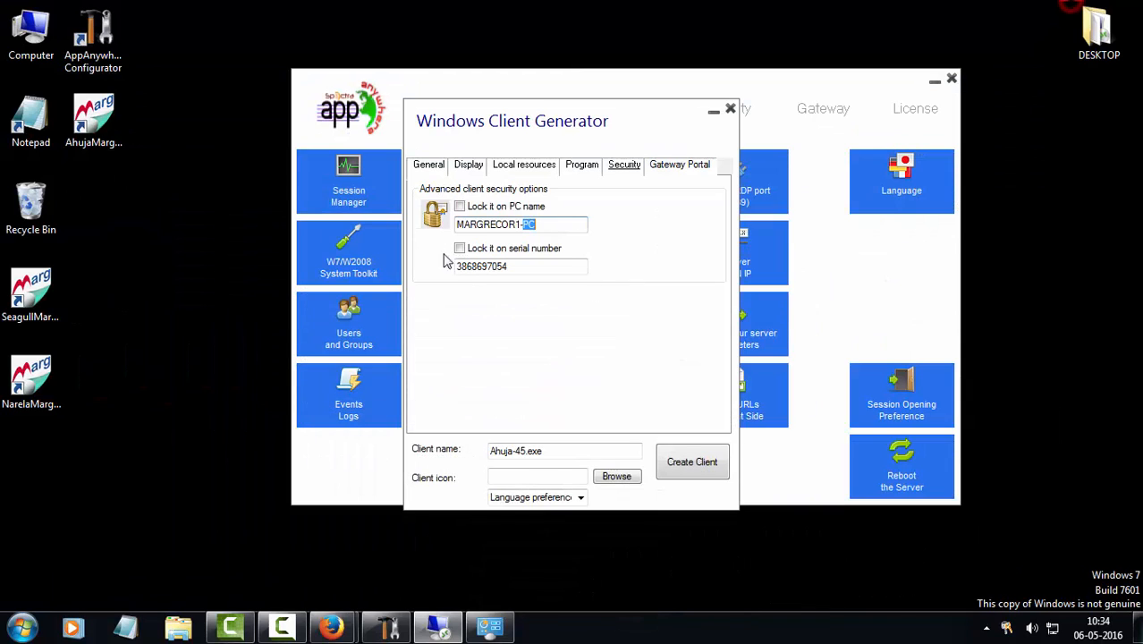
double_click(570, 220)
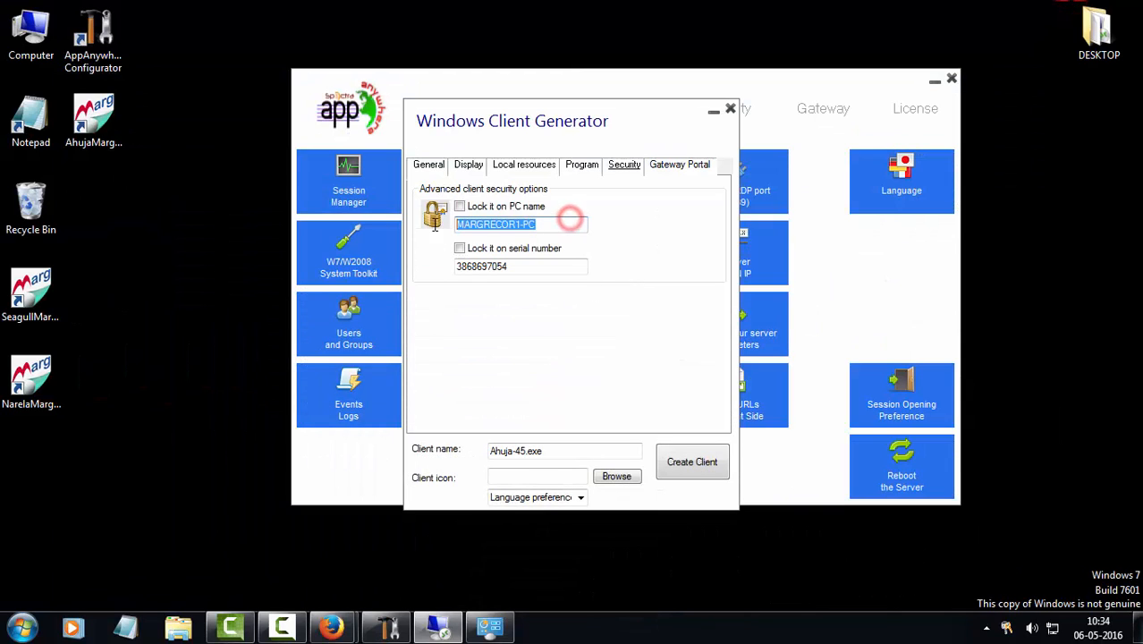
click(535, 254)
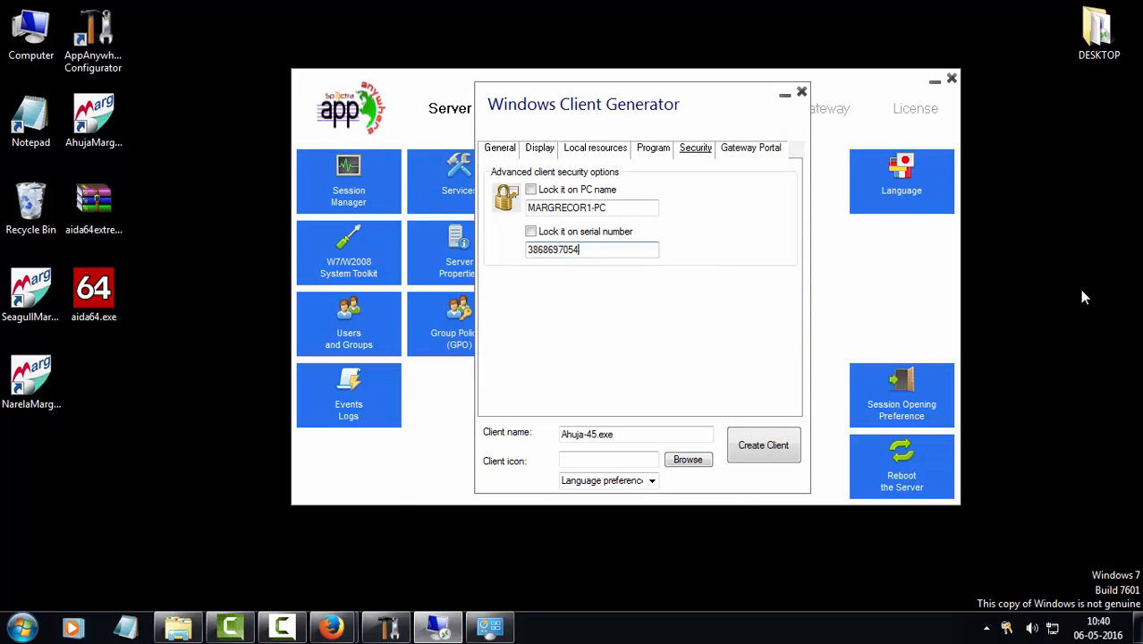
Run aida64.exe and find drive D:'s volume serial 6827-680F under Storage > Logical Drives
double_click(93, 295)
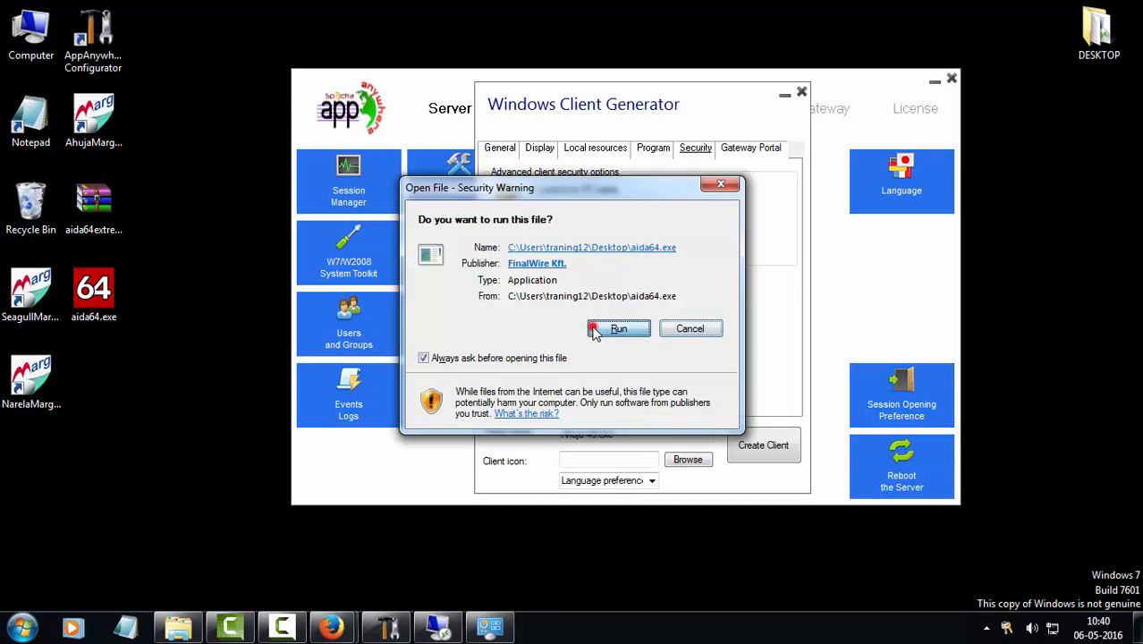
click(593, 328)
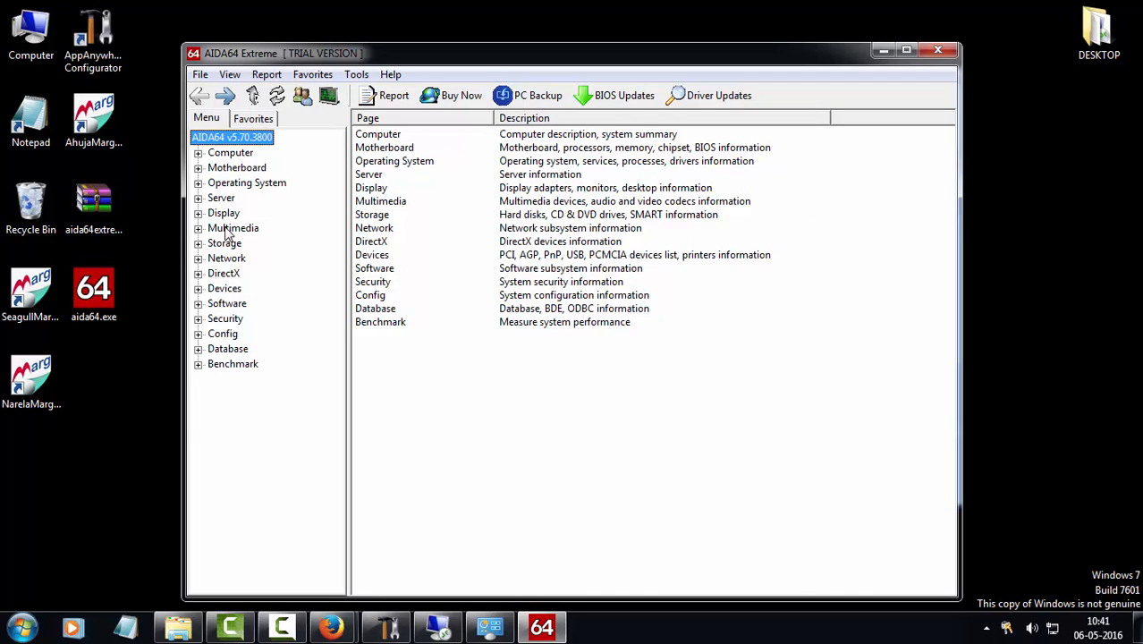
double_click(224, 243)
click(249, 273)
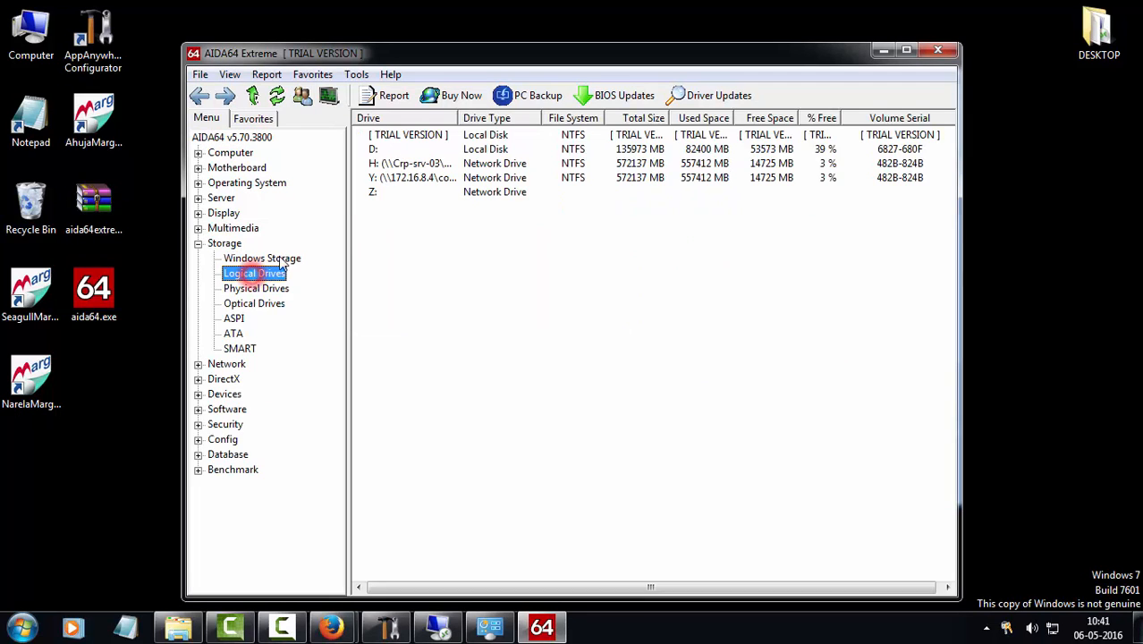
click(450, 151)
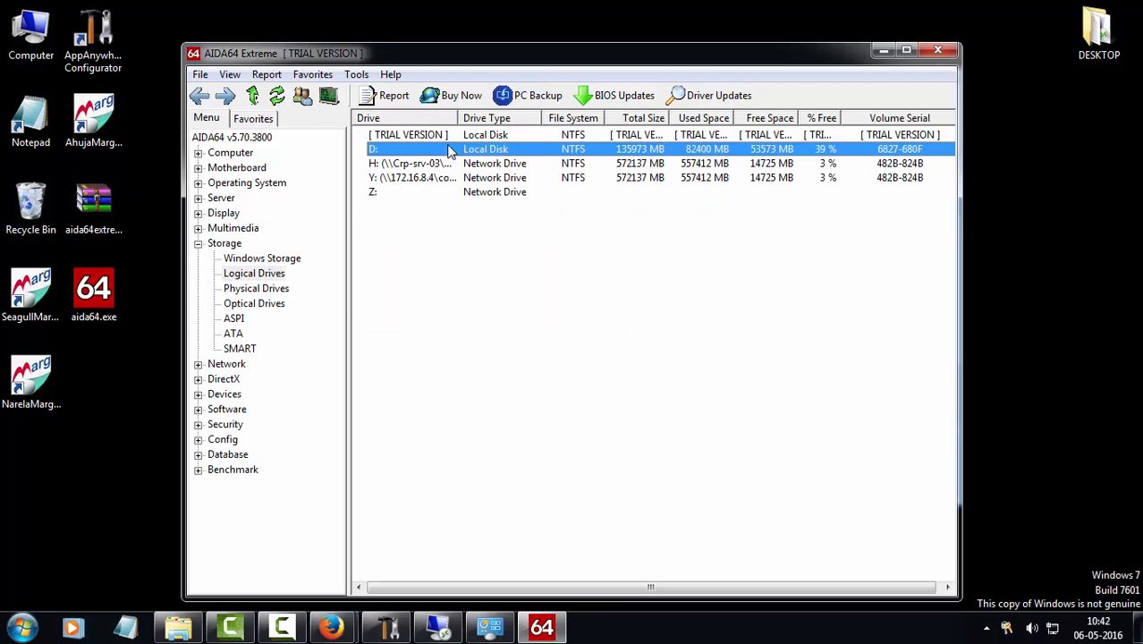
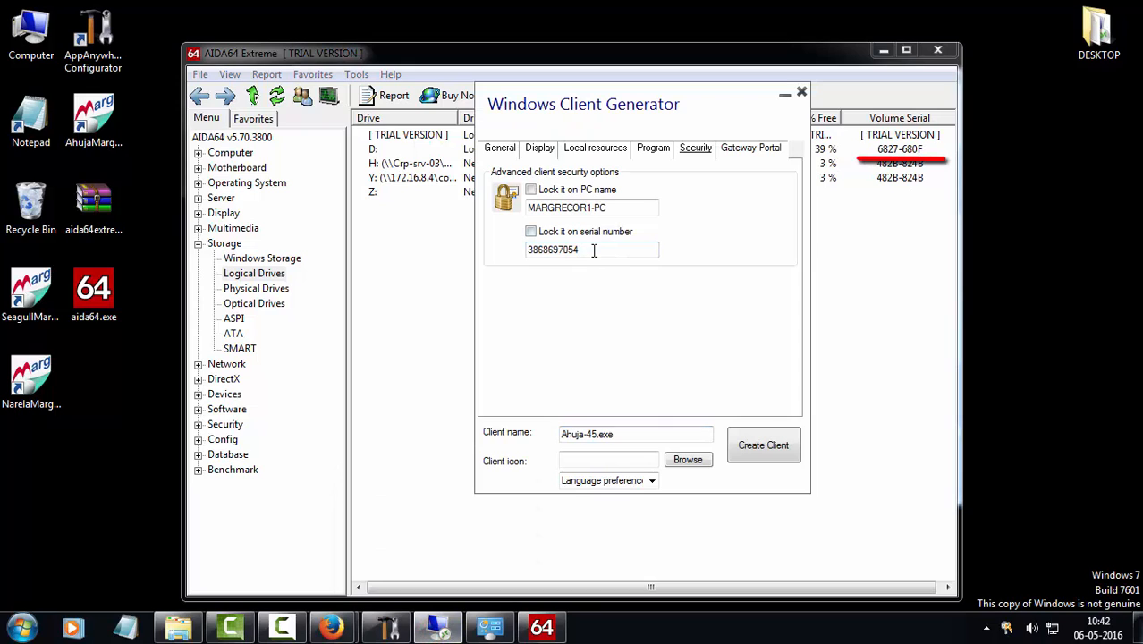
Tick the serial number and PC name locks and highlight both stored values
double_click(593, 250)
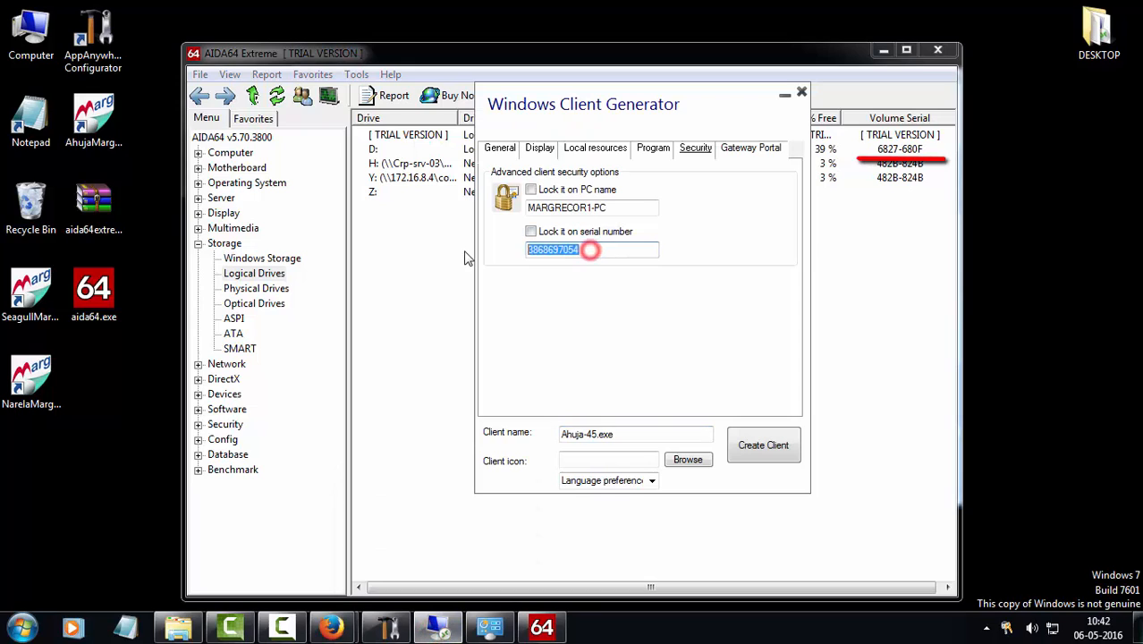
click(531, 232)
click(531, 191)
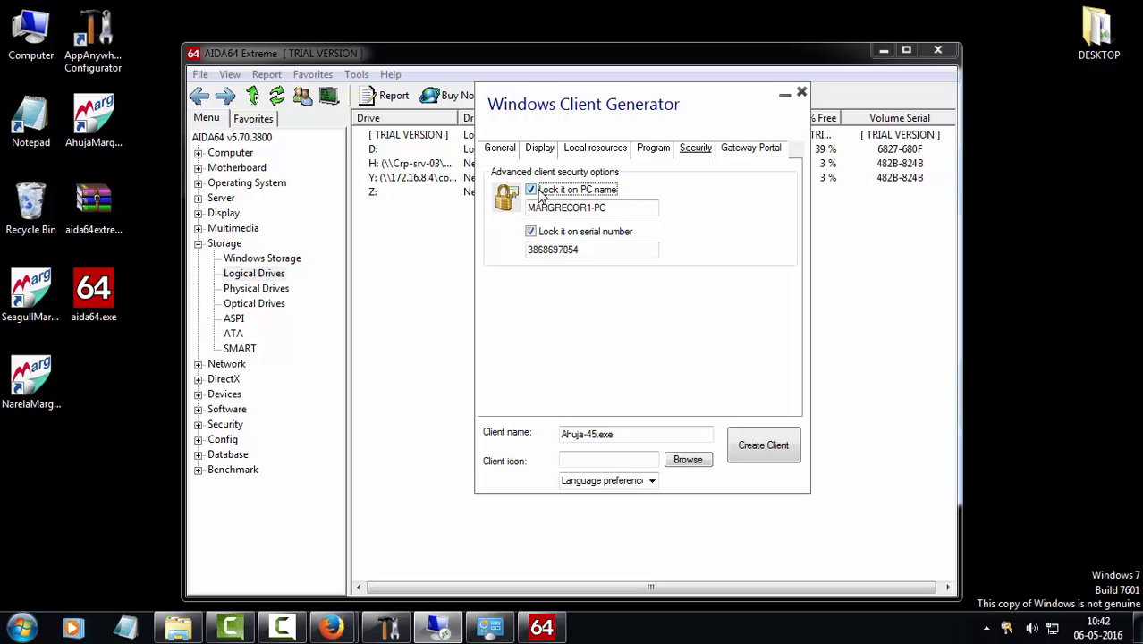
drag(607, 253, 523, 255)
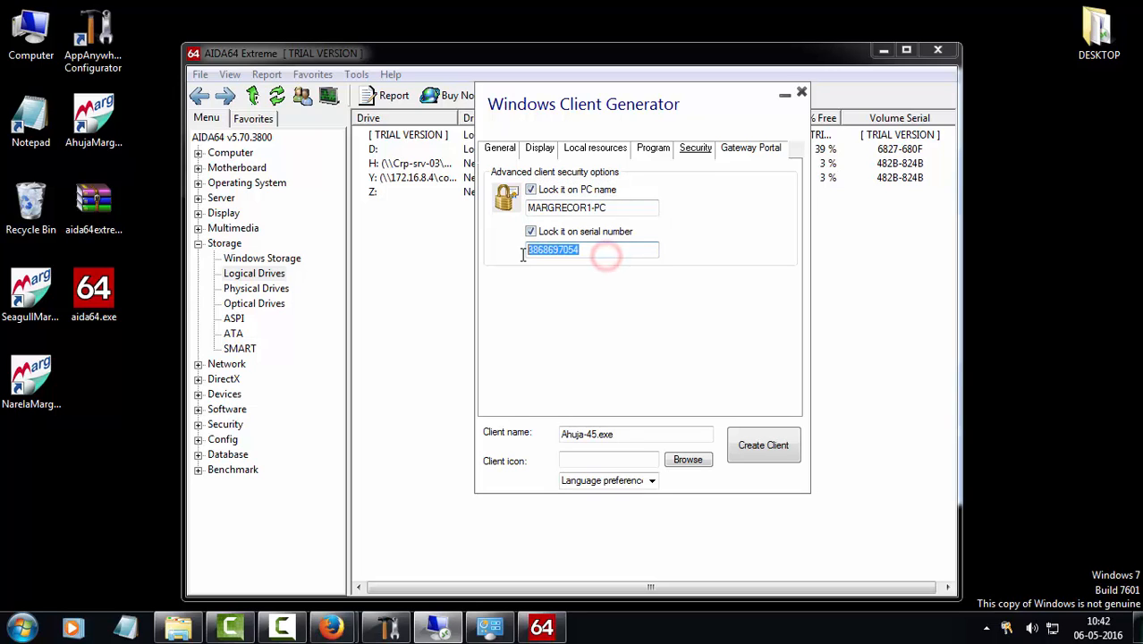
drag(642, 207, 525, 208)
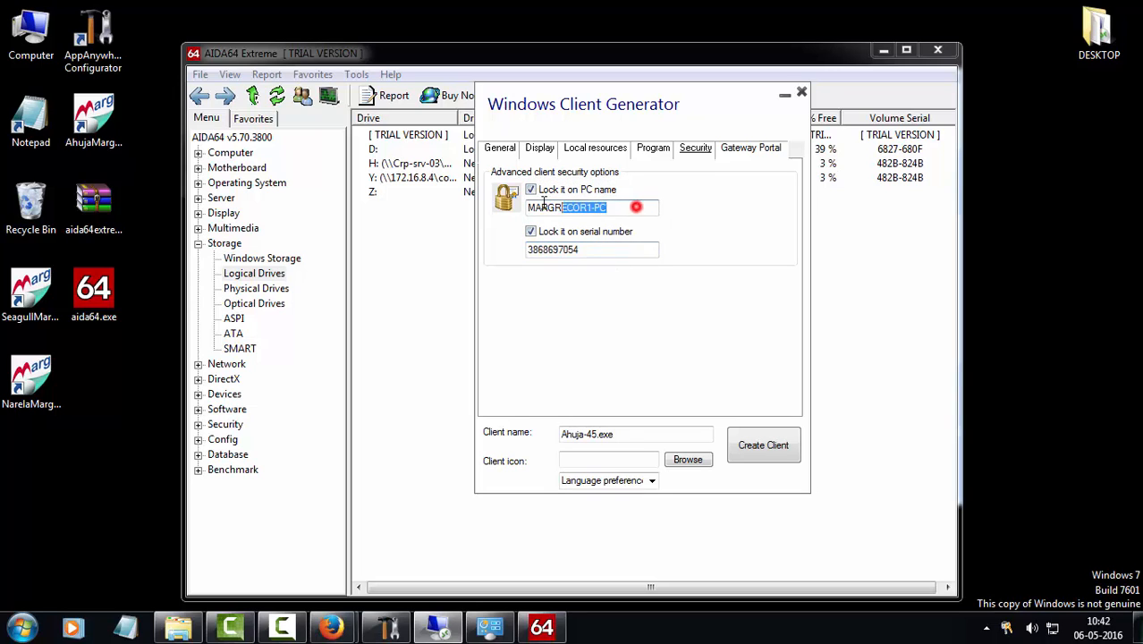
Untick both the PC name and serial number locks and close AIDA64
click(530, 190)
click(530, 232)
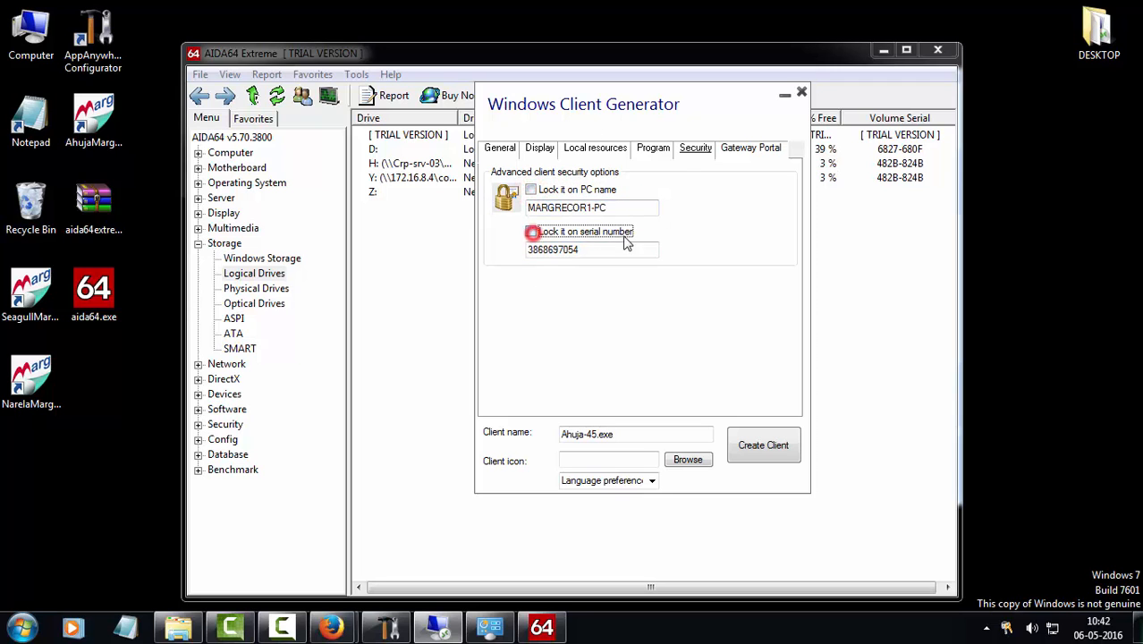
click(937, 50)
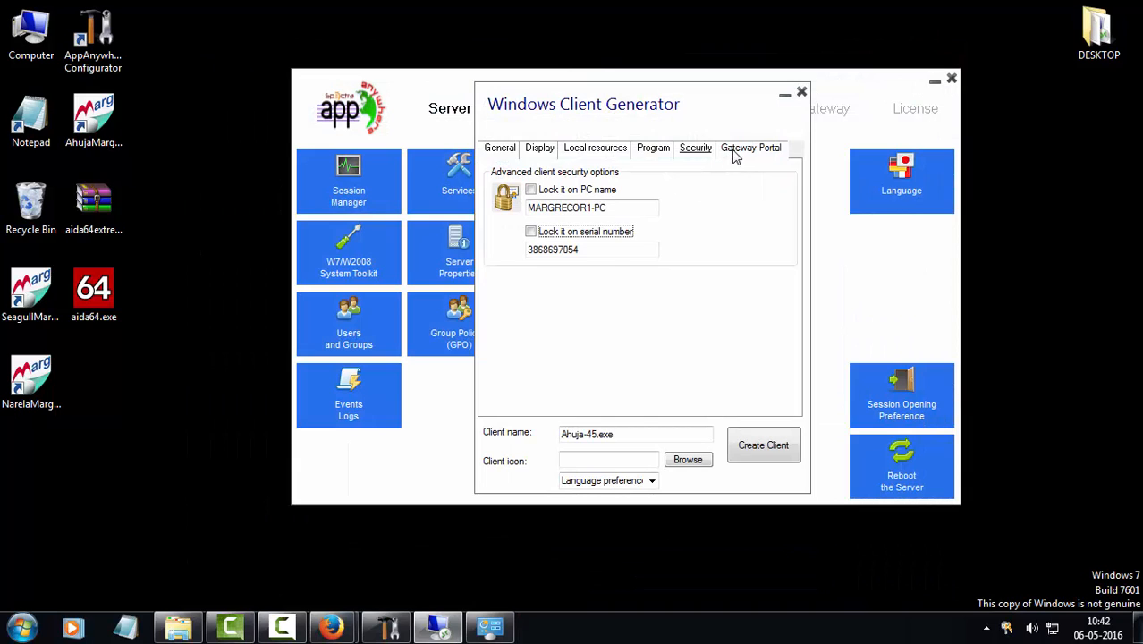
On the Gateway Portal tab, rename the client to Ahuja.exe by removing the -45 suffix
click(731, 152)
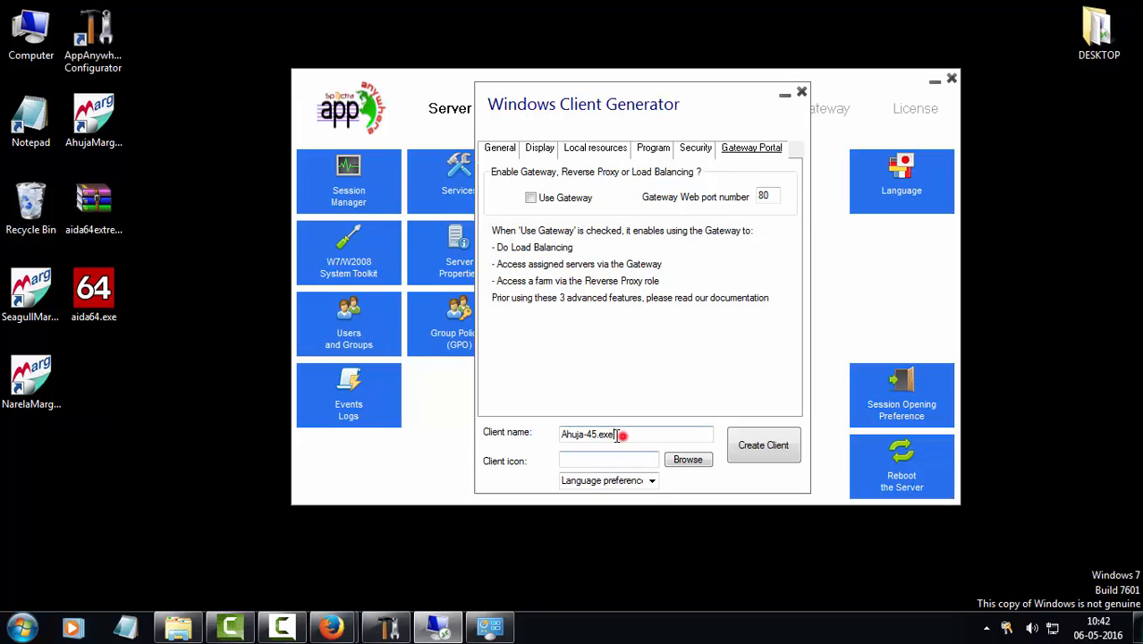
drag(623, 435, 561, 433)
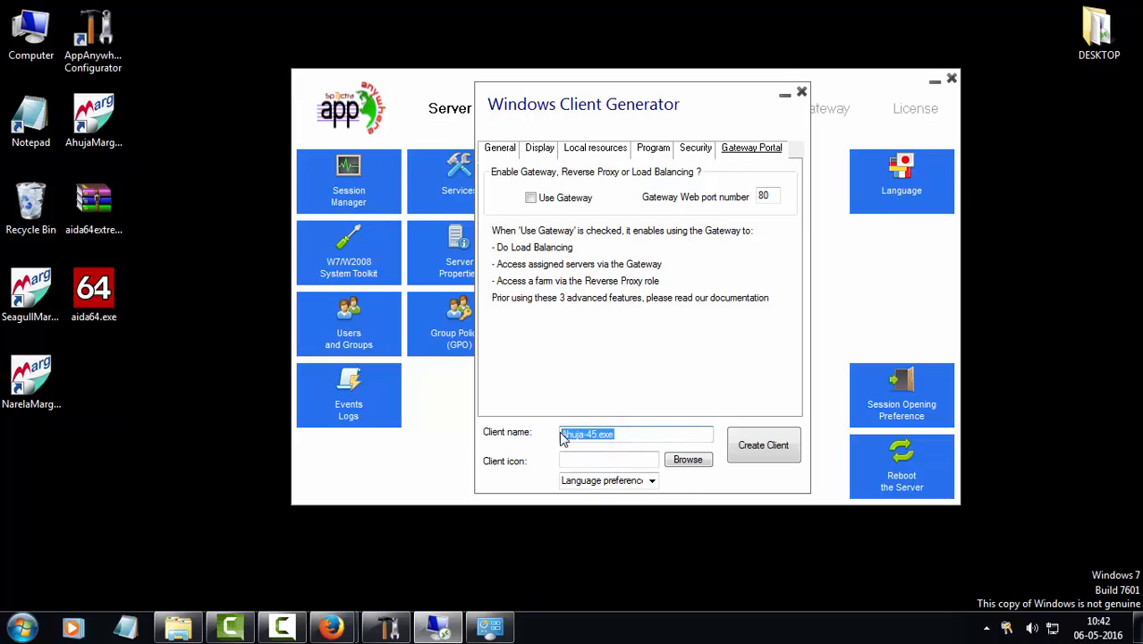
click(592, 435)
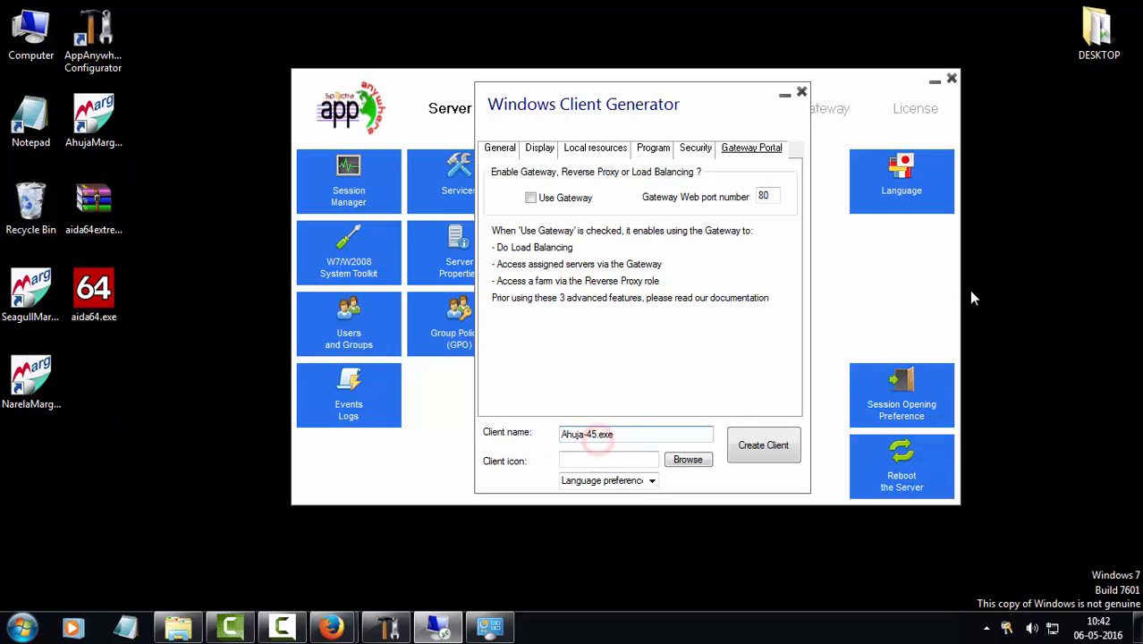
key(BackSpace)
key(BackSpace)
key(BackSpace)
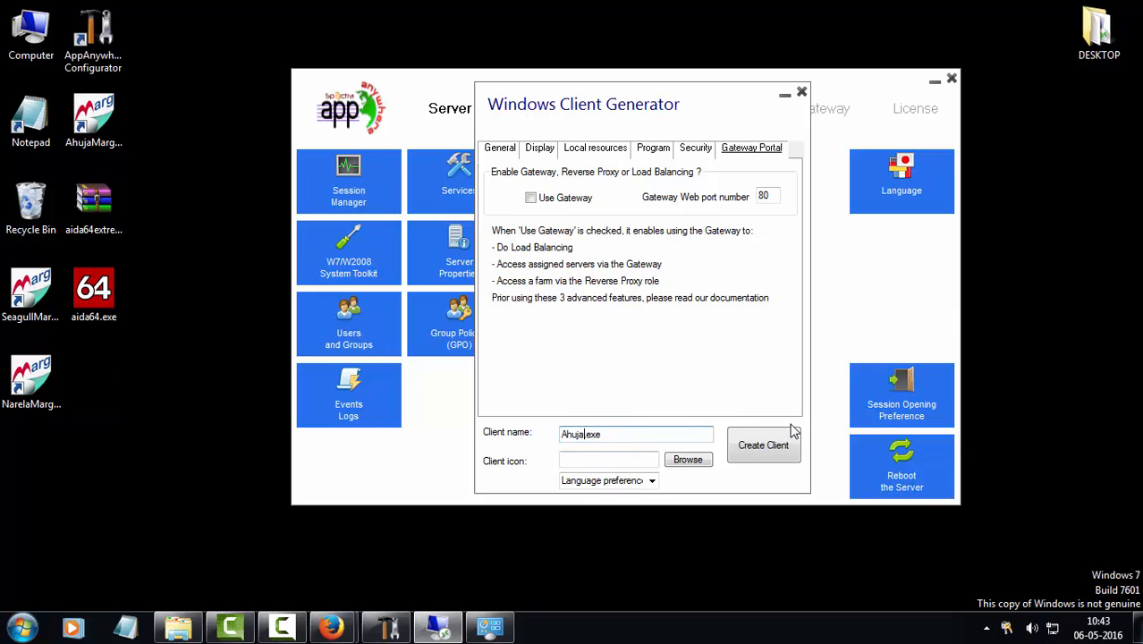
Skip choosing a custom icon and create the Ahuja.exe client on the desktop
click(686, 460)
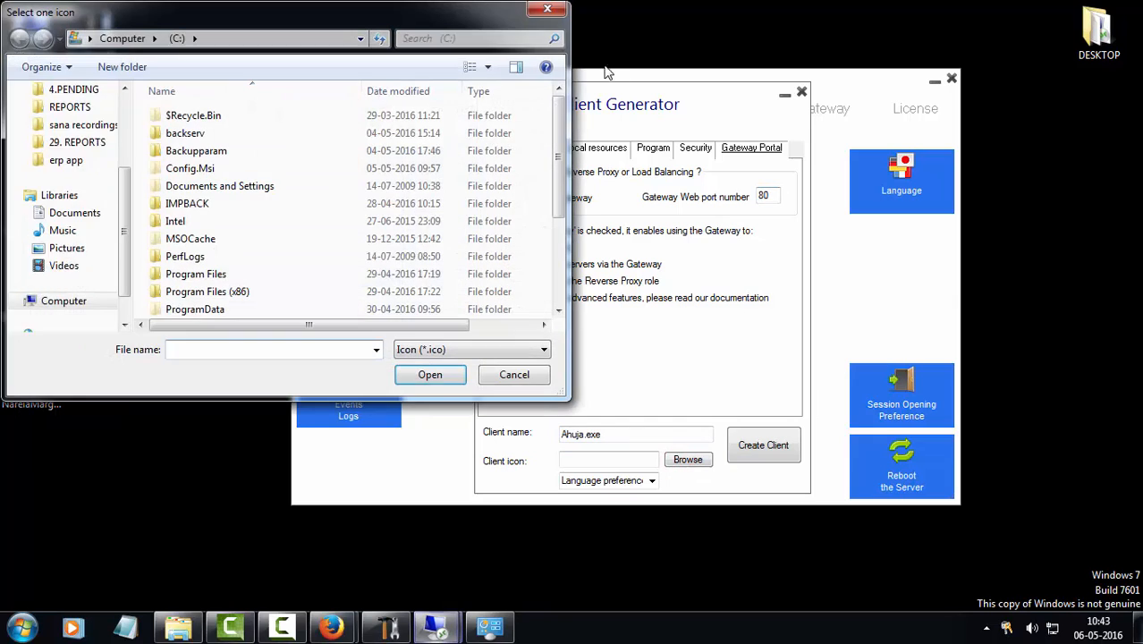
click(547, 9)
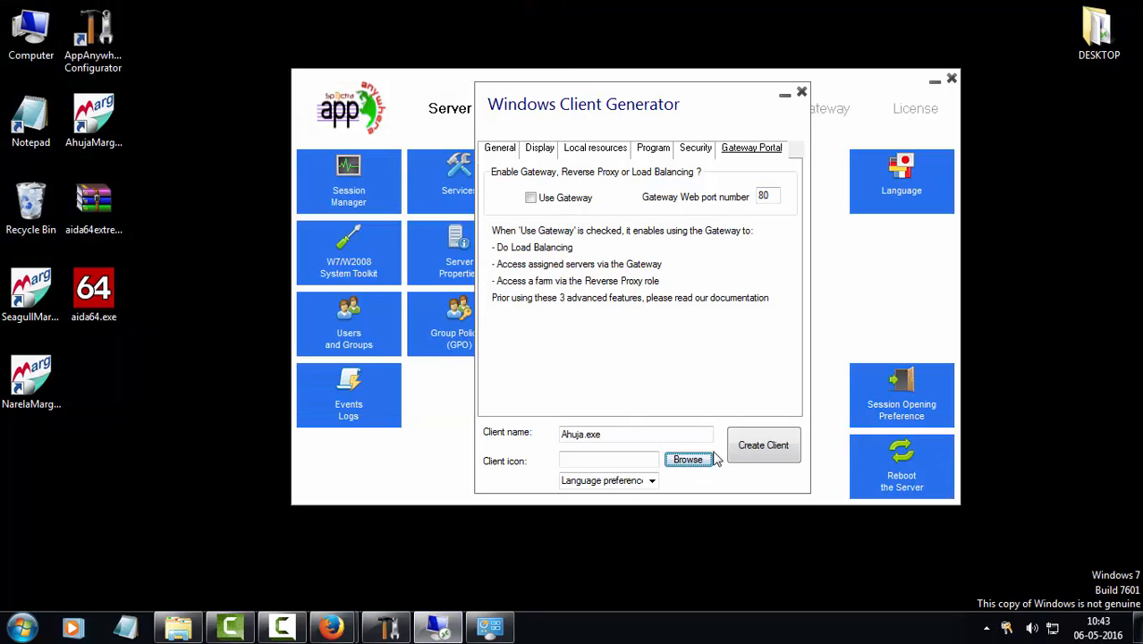
click(763, 445)
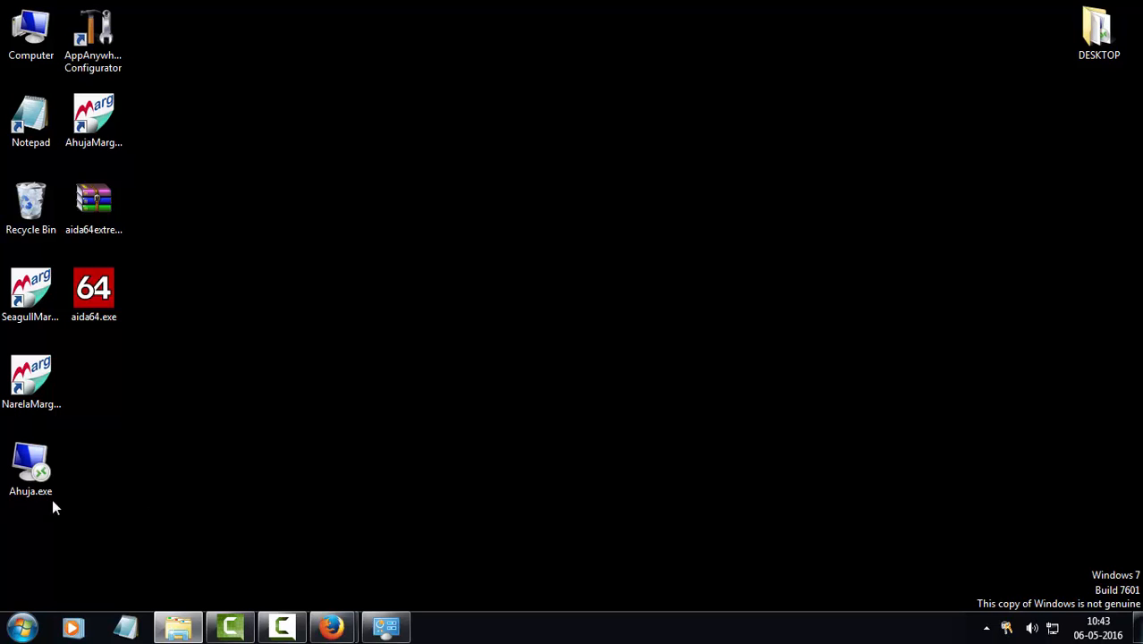
Test-launch Ahuja.exe, then view the 8-day Enterprise Edition trial licence for 5 users
double_click(37, 457)
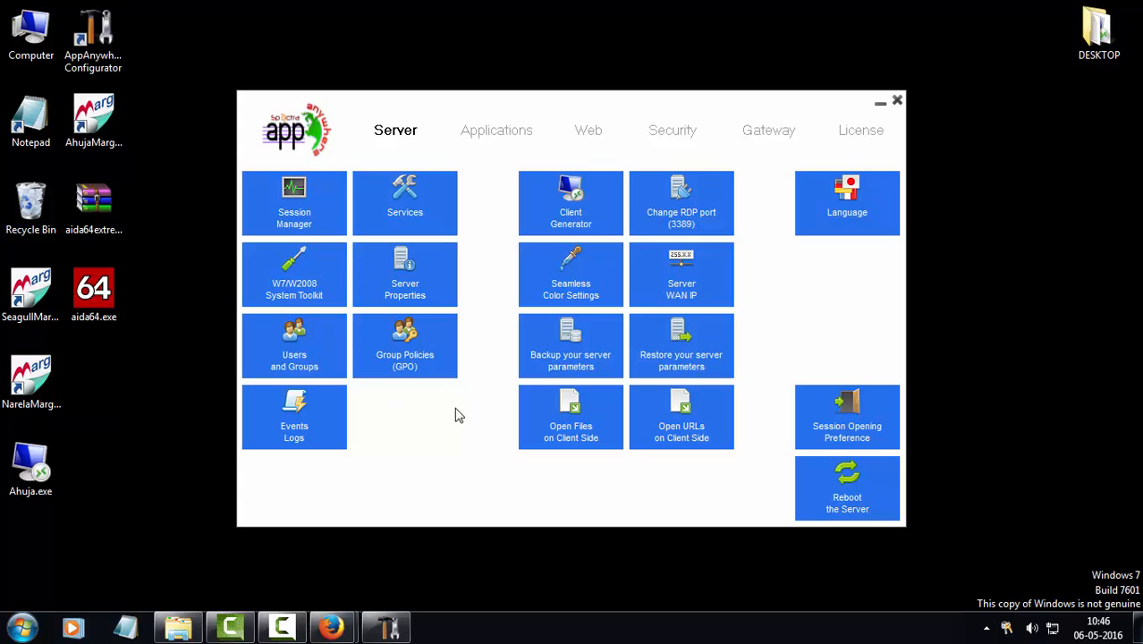
click(845, 135)
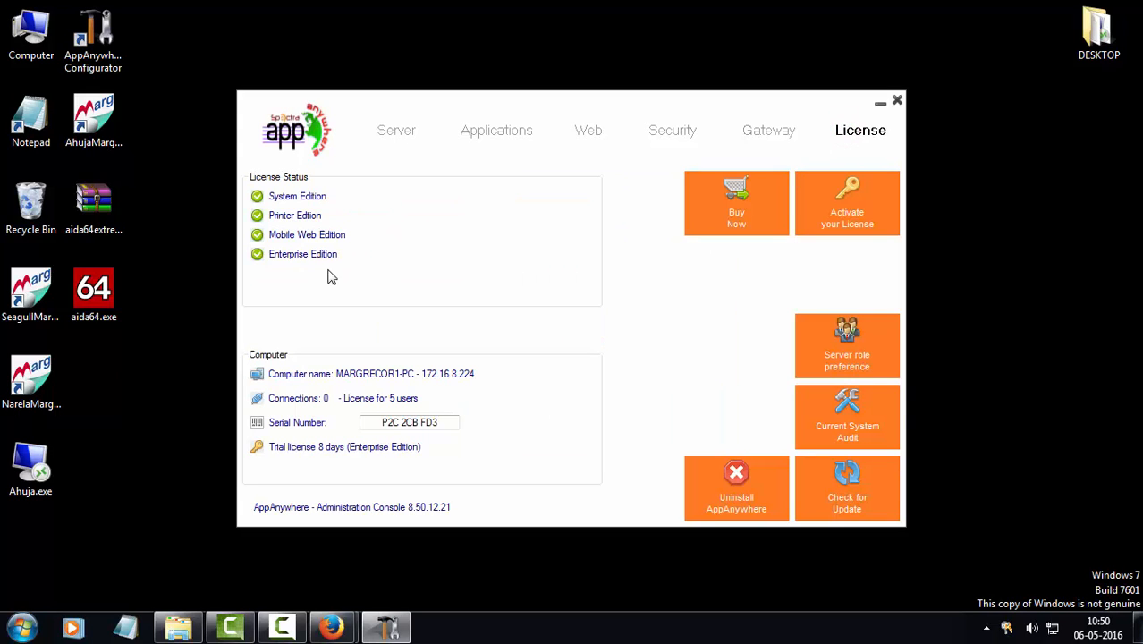